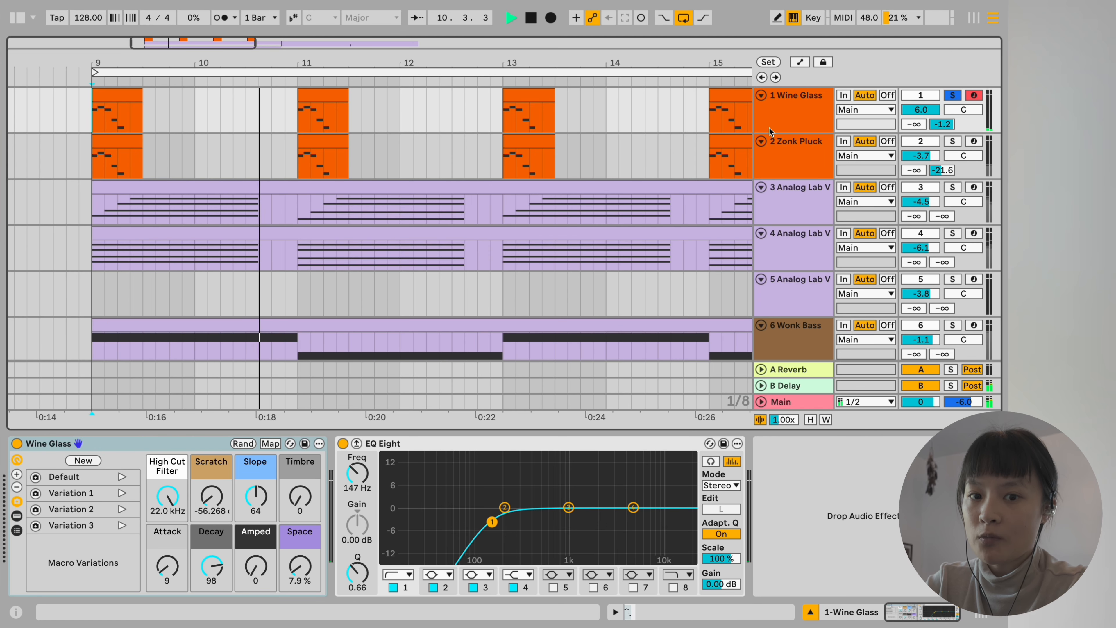
# Step: Open the Wine Glass clip at bar 13 in an enlarged note editor and fold it to the used notes
pyautogui.click(535, 94)
pyautogui.moveTo(540, 401); pyautogui.dragTo(525, 95)
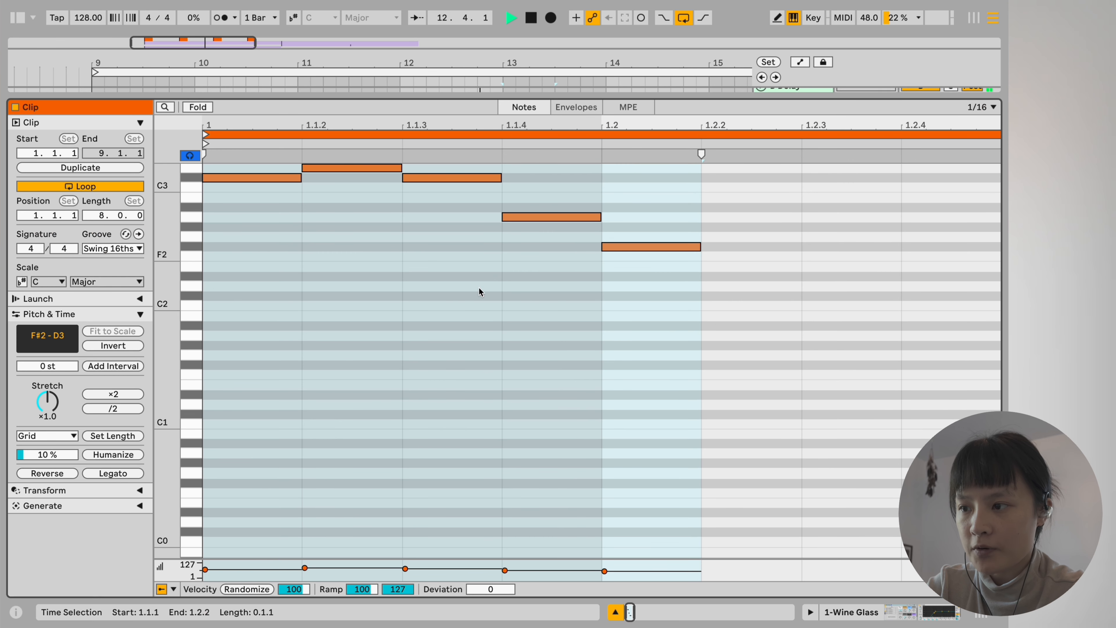
pyautogui.scroll(3, 458, 304)
pyautogui.click(198, 109)
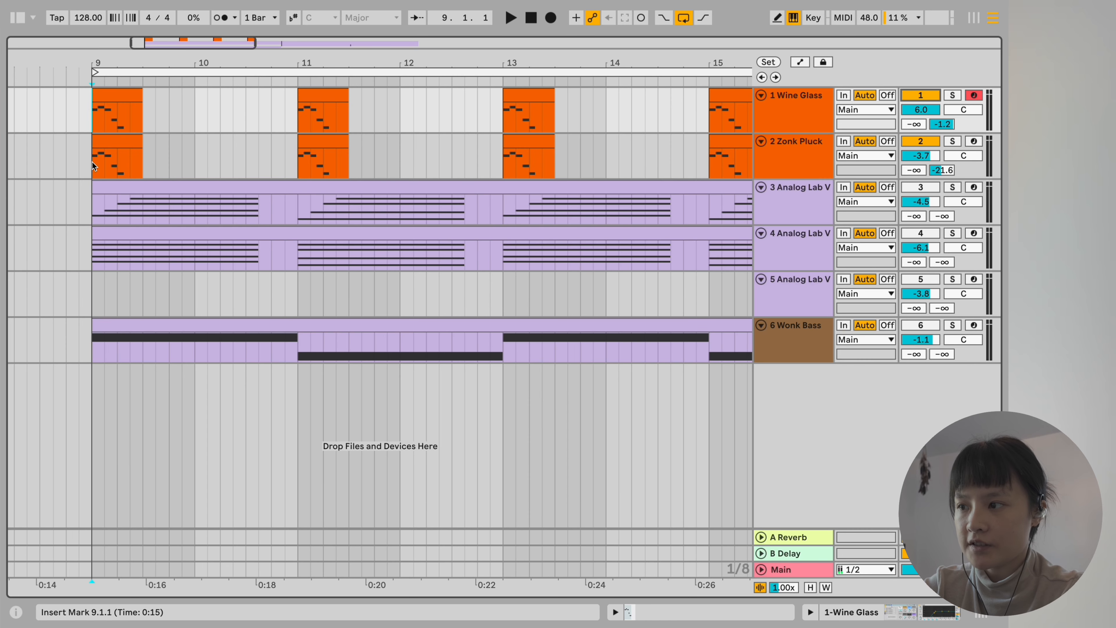
# Step: Play the arrangement from bar 9 and audition the soloed Analog Lab V chords on track 3
pyautogui.moveTo(167, 73); pyautogui.dragTo(180, 61)
pyautogui.press('space')
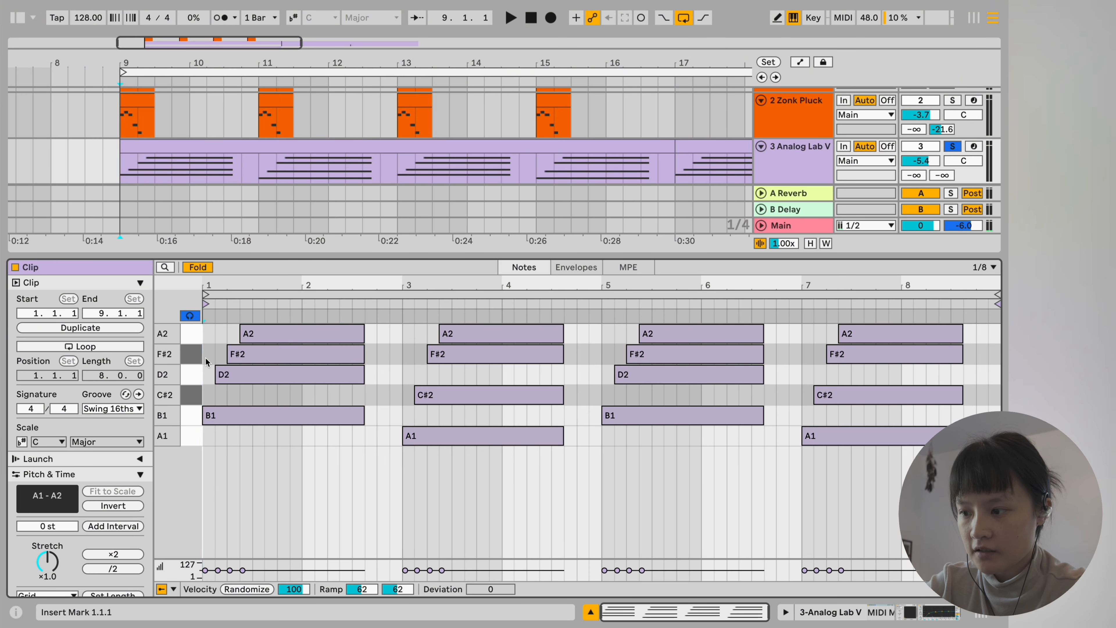
pyautogui.press('space')
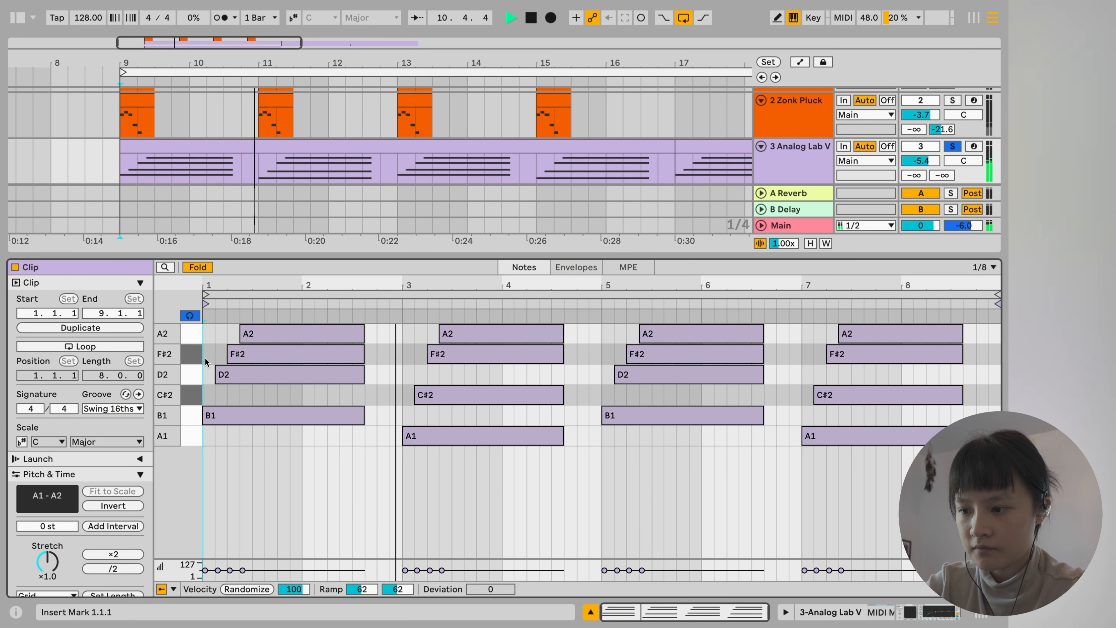
# Step: Open track 3's Analog Lab V instrument to view its preset, close its window and stop playback
pyautogui.click(802, 169)
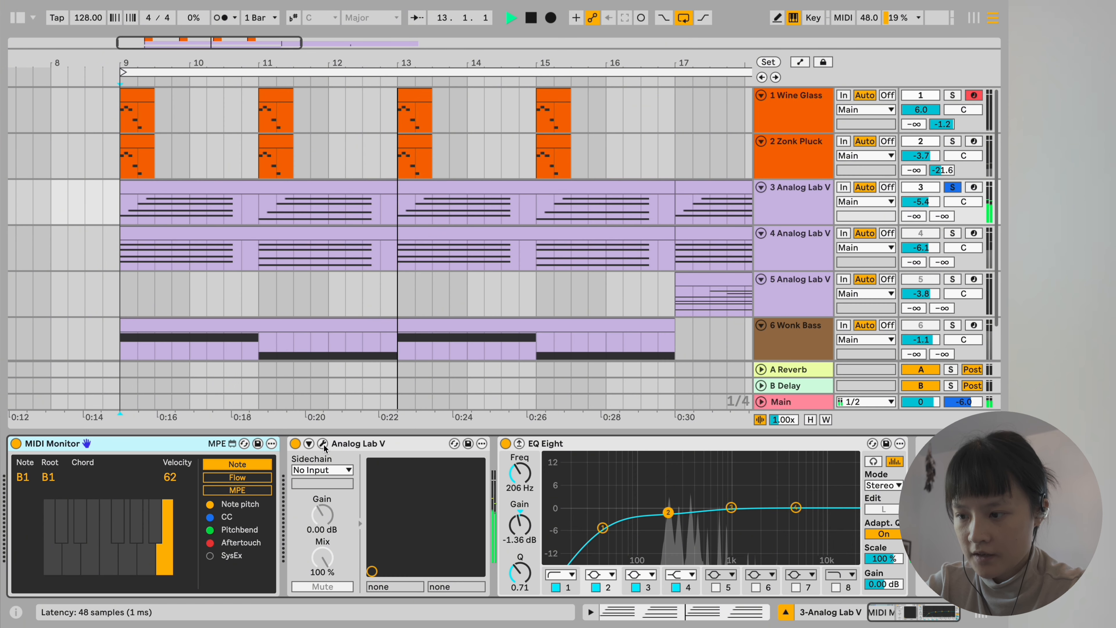
pyautogui.click(325, 448)
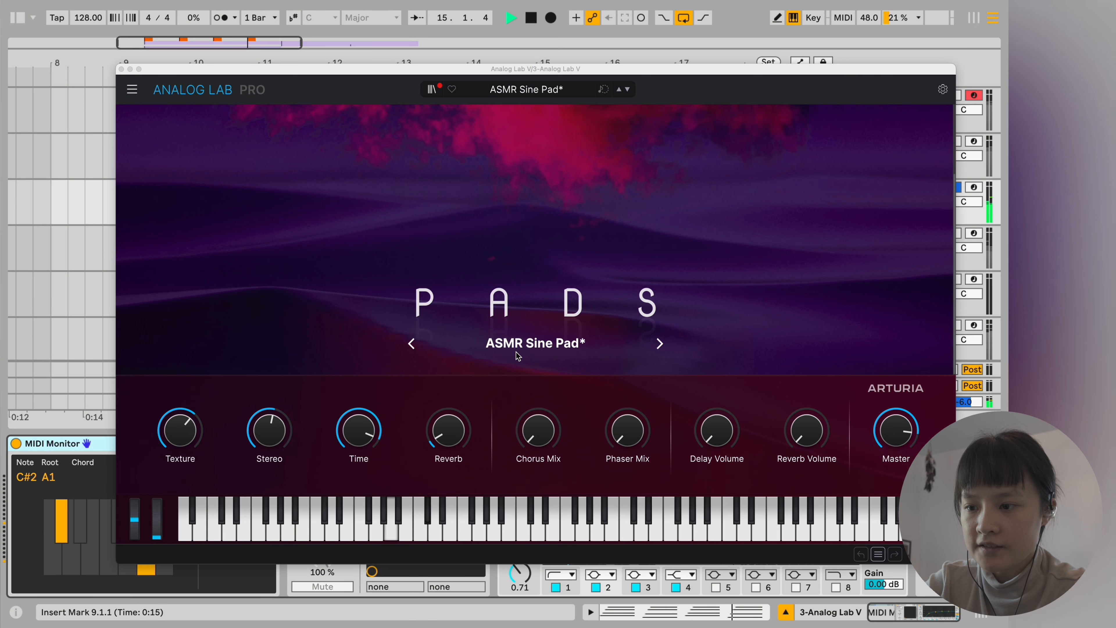
pyautogui.click(122, 69)
pyautogui.click(121, 70)
pyautogui.press('space')
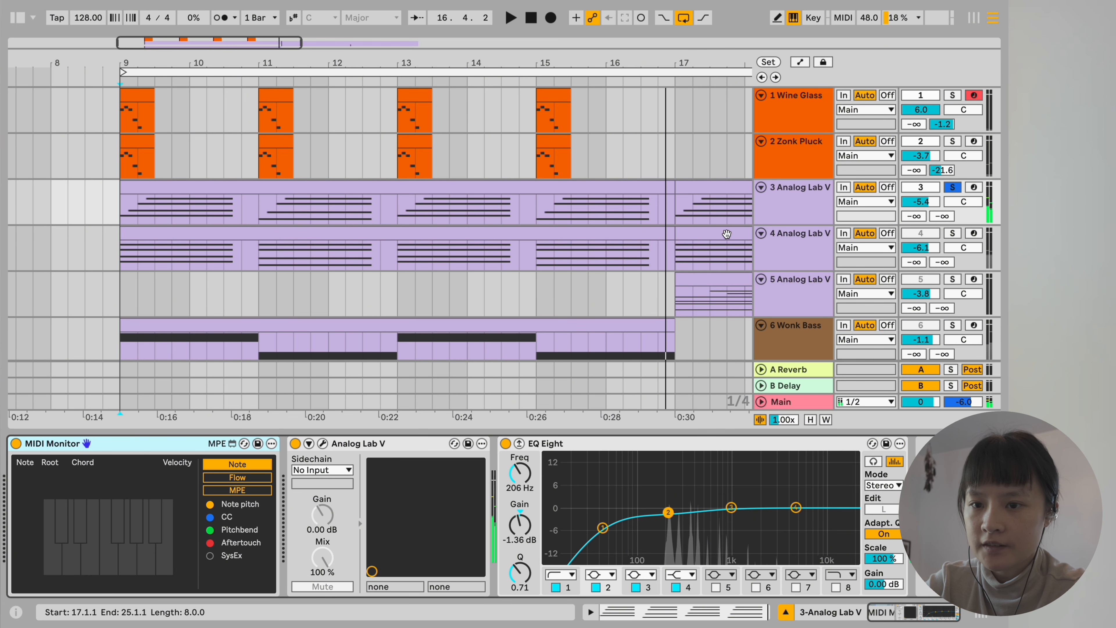
# Step: Solo the Analog Lab V pad on track 4, check its chord clip during playback and return to the track's devices
pyautogui.scroll(-1, 811, 294)
pyautogui.click(952, 221)
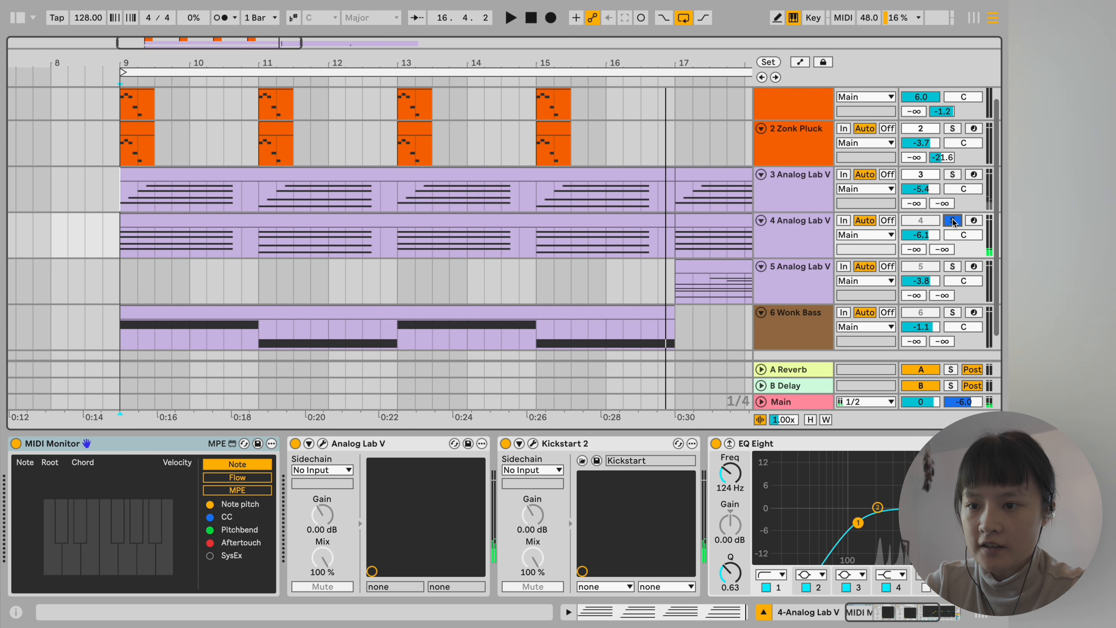
pyautogui.click(805, 239)
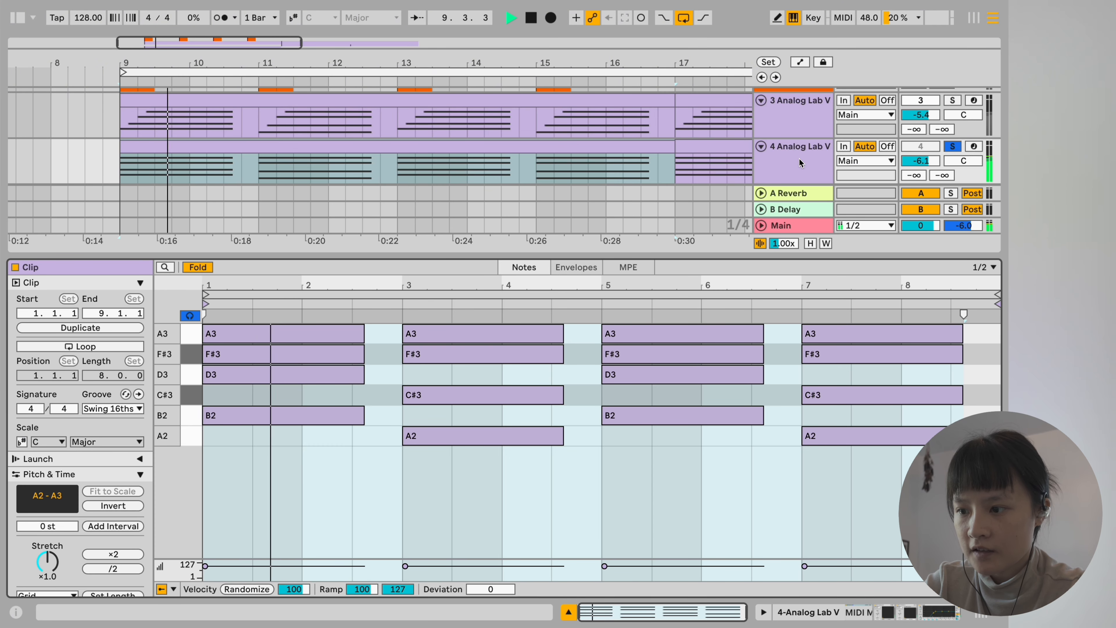
pyautogui.hotkey('shift', 'Tab')
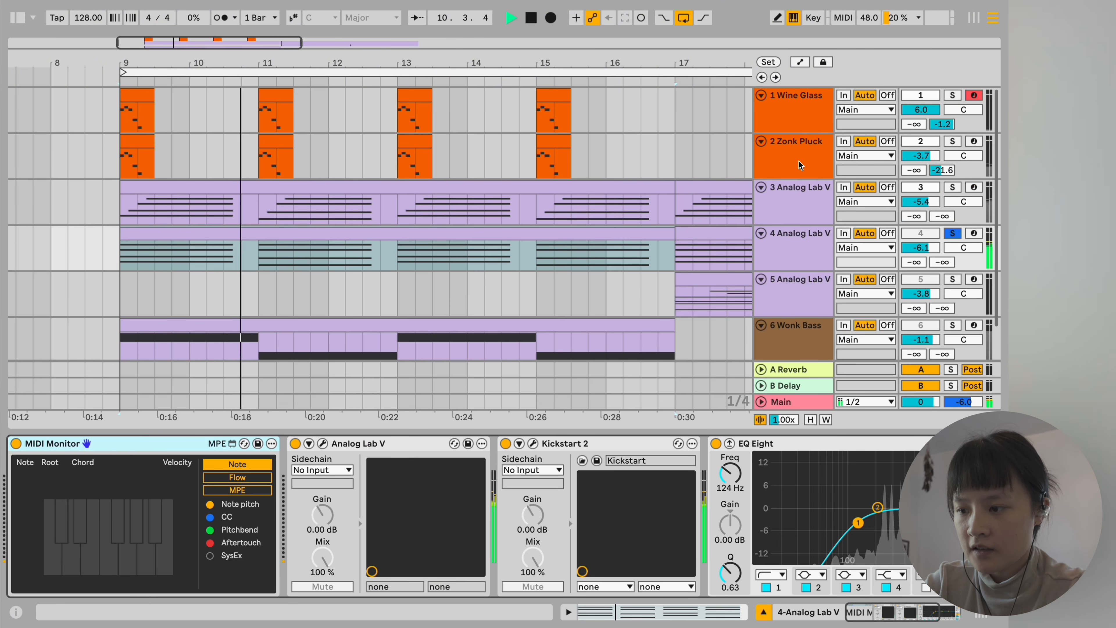
# Step: Inspect track 4's Analog Lab V preset and Kickstart 2 curve, moving the instrument window clear of the arrangement
pyautogui.click(324, 444)
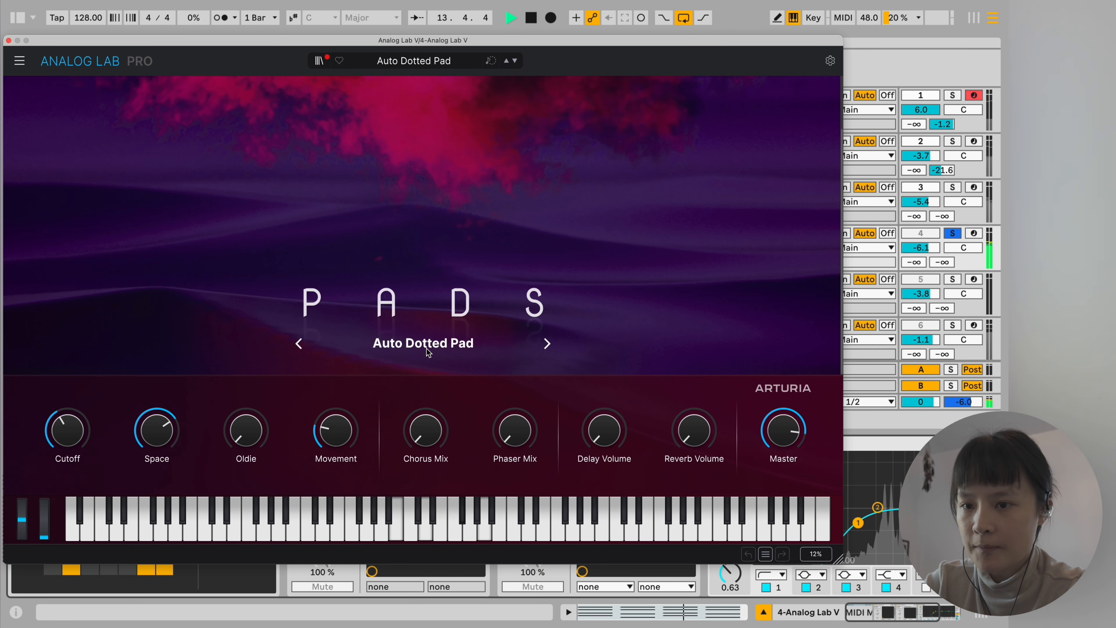
pyautogui.moveTo(802, 48); pyautogui.dragTo(788, 493)
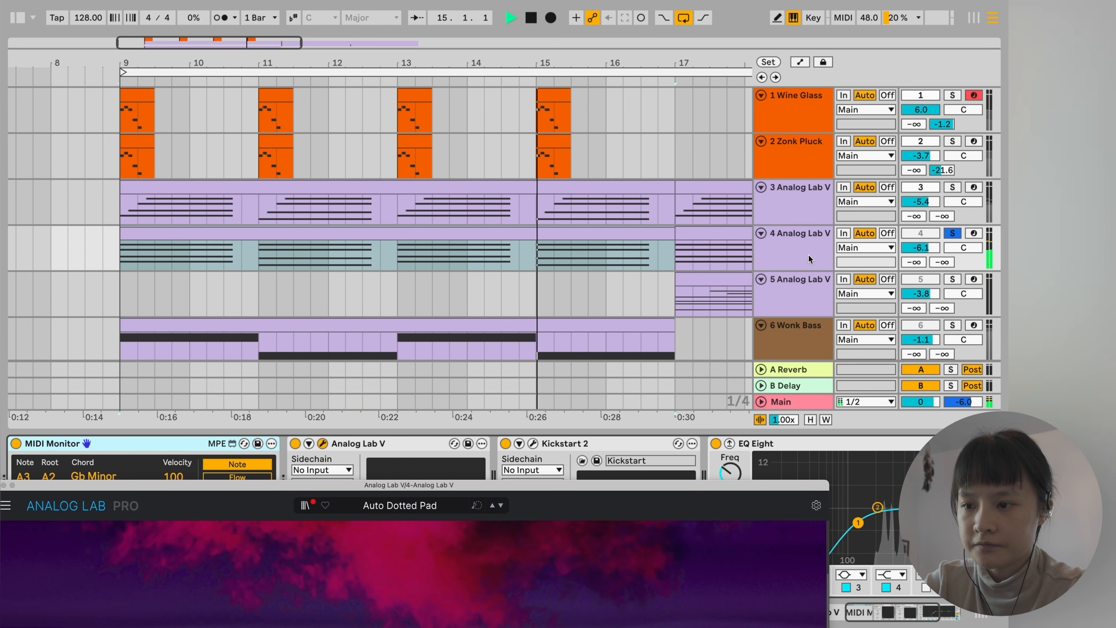
pyautogui.click(533, 443)
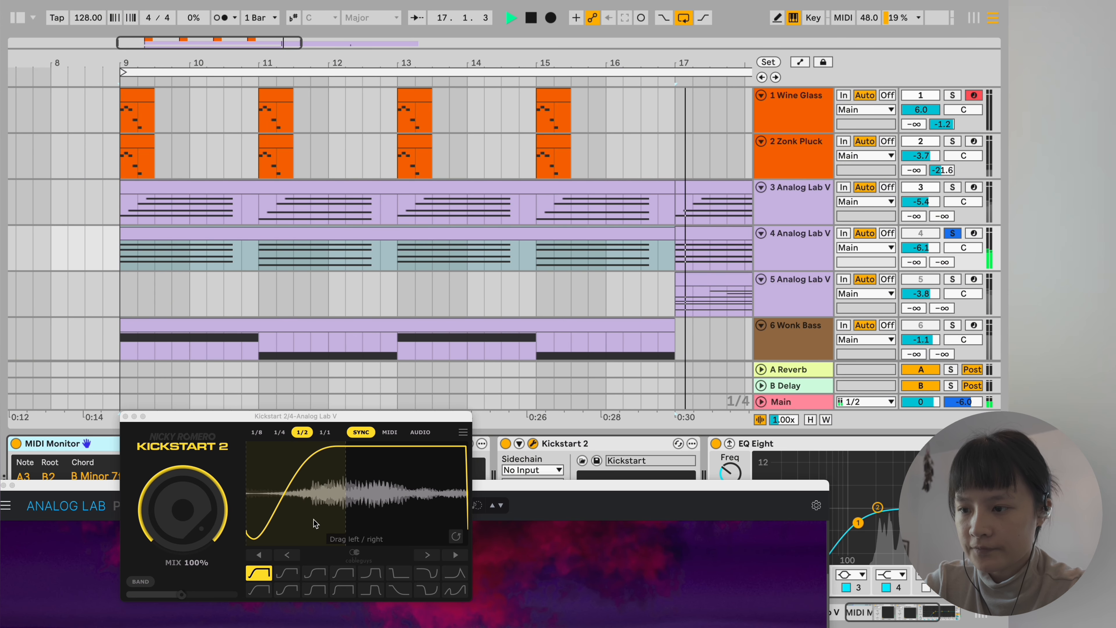
pyautogui.scroll(-2, 542, 183)
pyautogui.scroll(-2, 523, 207)
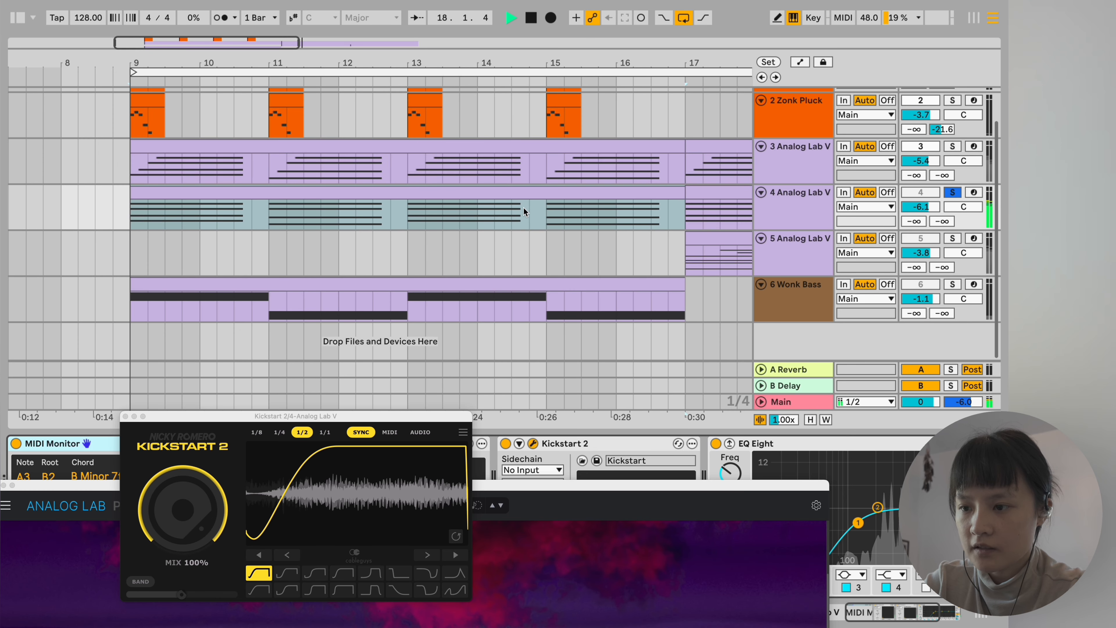
# Step: Solo the Wonk Bass track, open its bass clip to view the notes and start playback
pyautogui.click(953, 284)
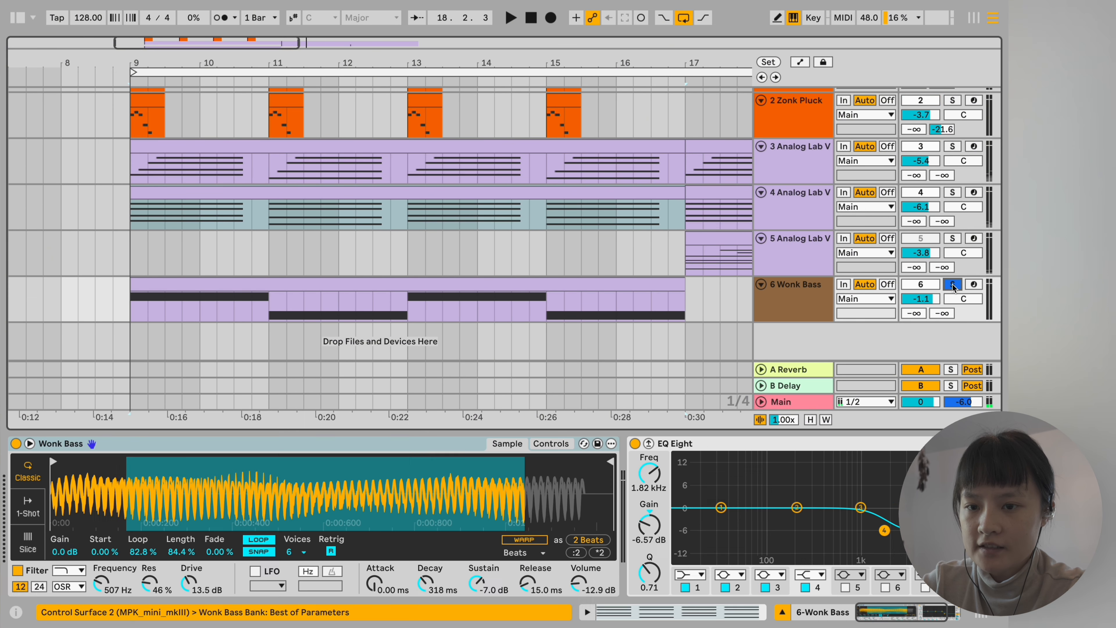
pyautogui.doubleClick(412, 289)
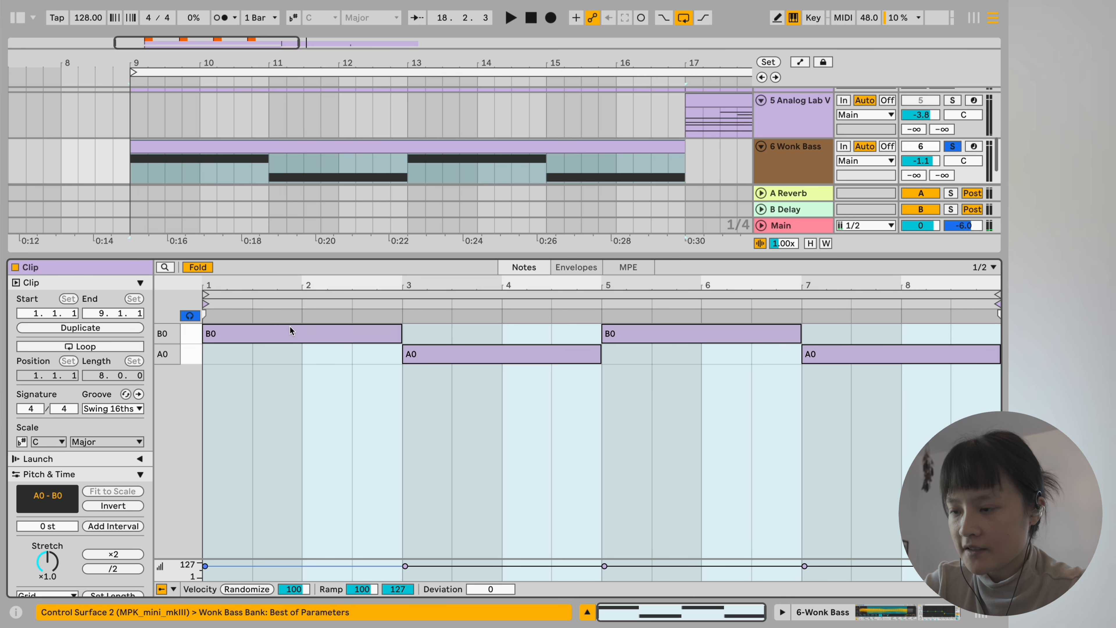
pyautogui.click(283, 367)
pyautogui.press('space')
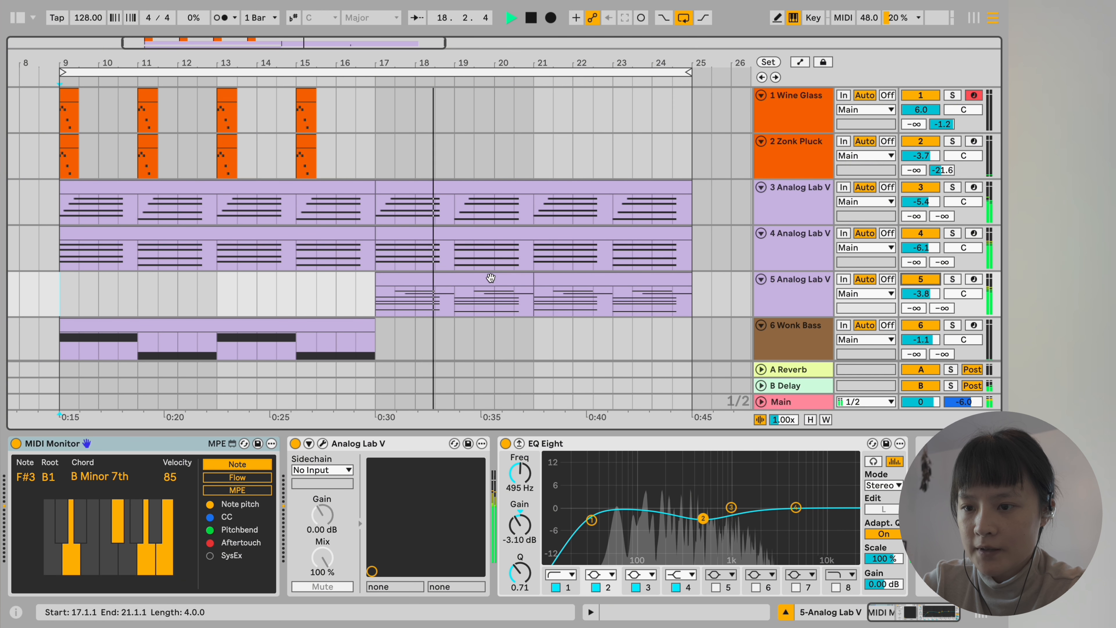
# Step: Open track 5's clip at bar 17 in an enlarged note editor and solo the track during playback
pyautogui.doubleClick(520, 299)
pyautogui.moveTo(544, 403); pyautogui.dragTo(544, 282)
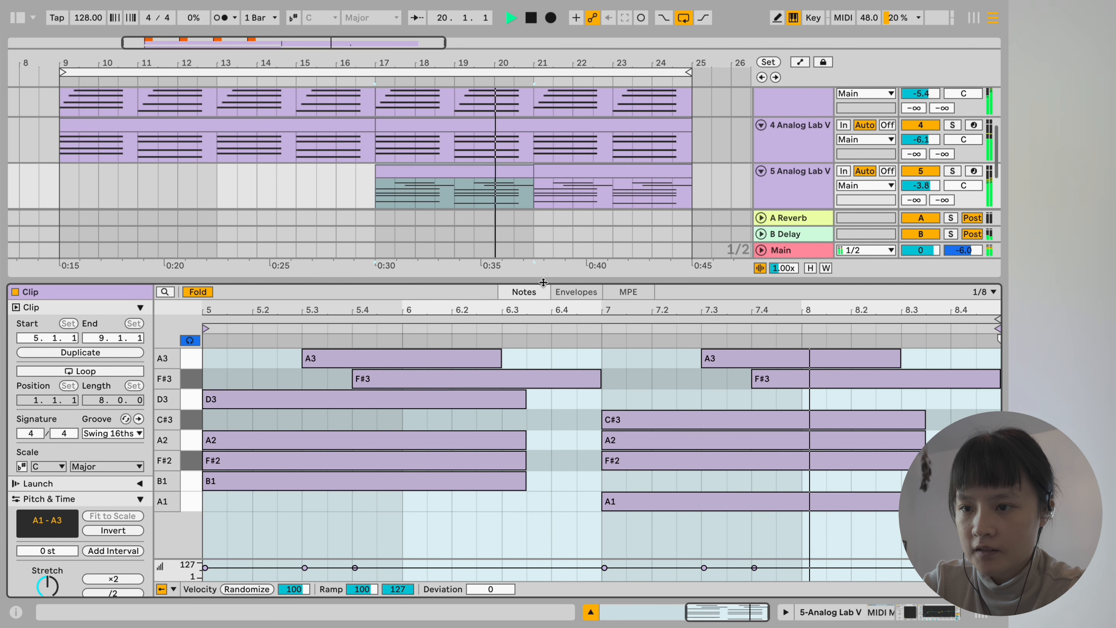
pyautogui.click(954, 171)
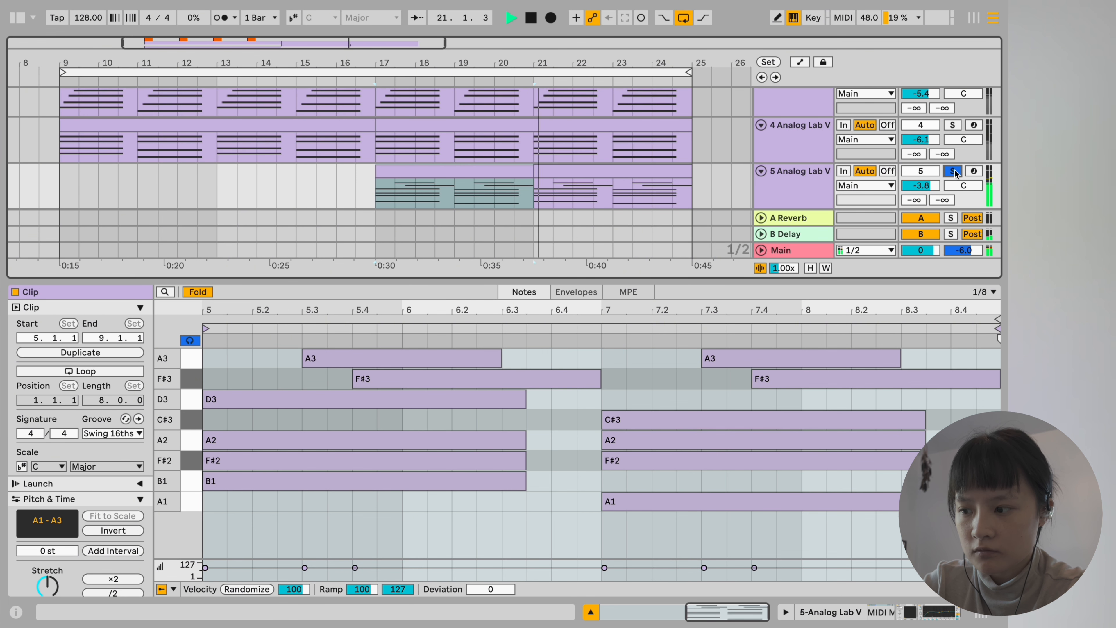
pyautogui.click(638, 165)
pyautogui.click(602, 365)
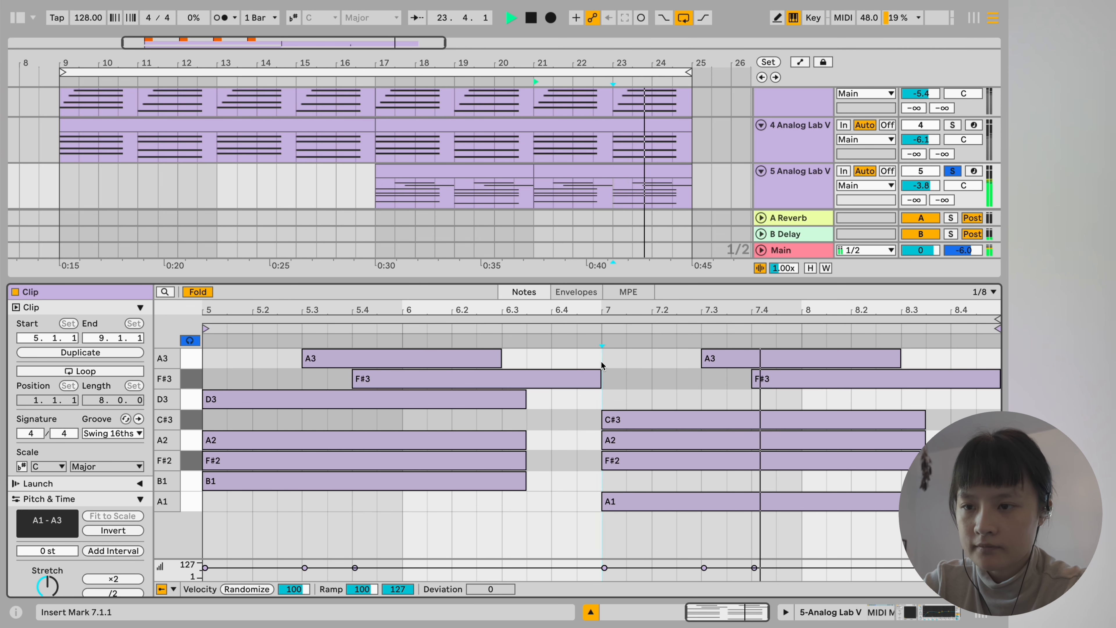
# Step: Stop playback and open track 5's Analog Lab V instrument window
pyautogui.press('space')
pyautogui.click(802, 179)
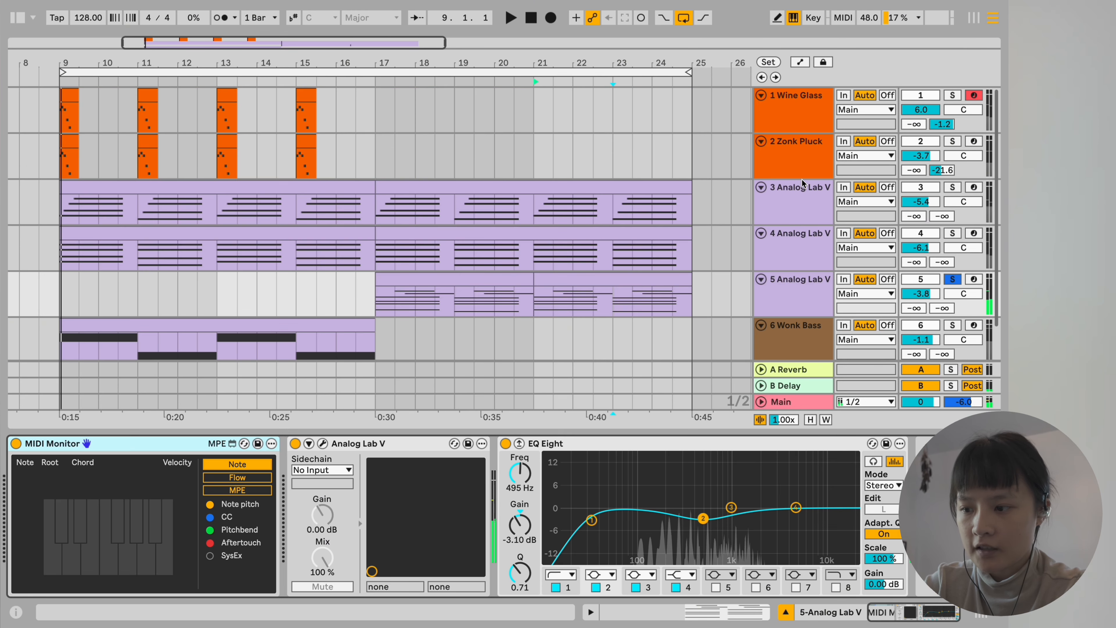
pyautogui.click(323, 443)
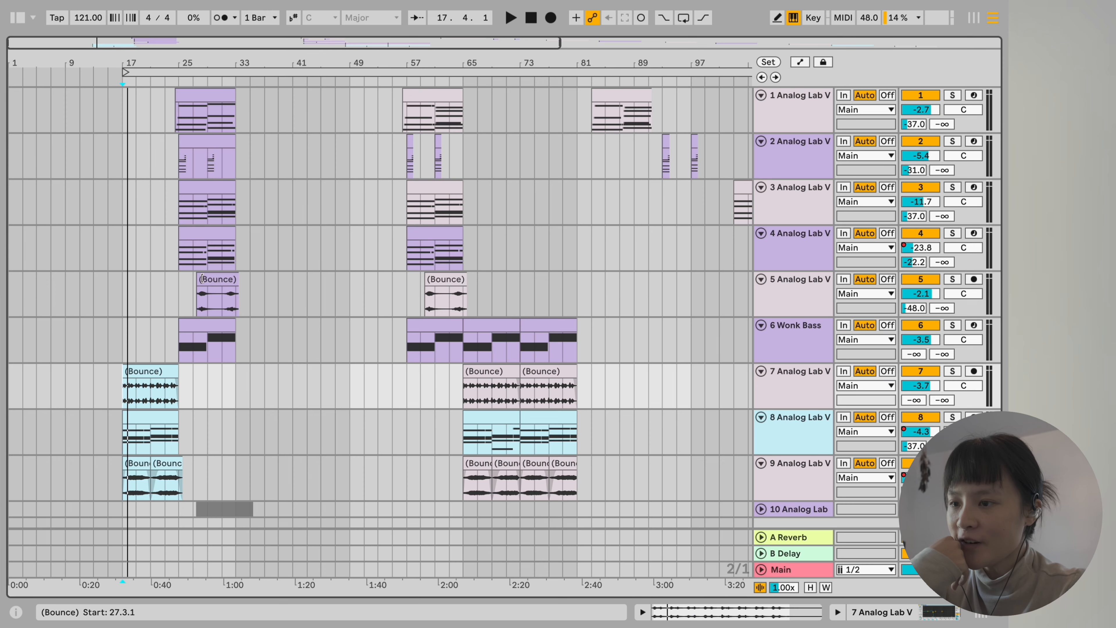
# Step: Solo track 7 to audition its bounced audio clip at bar 17
pyautogui.moveTo(213, 61); pyautogui.dragTo(246, 78)
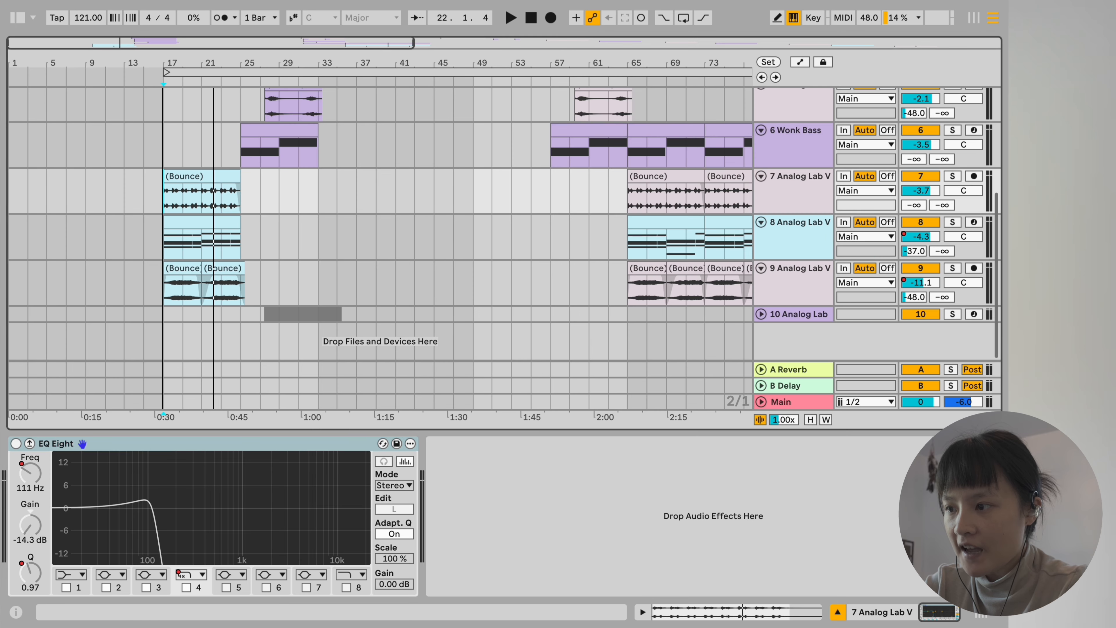
pyautogui.moveTo(214, 61); pyautogui.dragTo(429, 101)
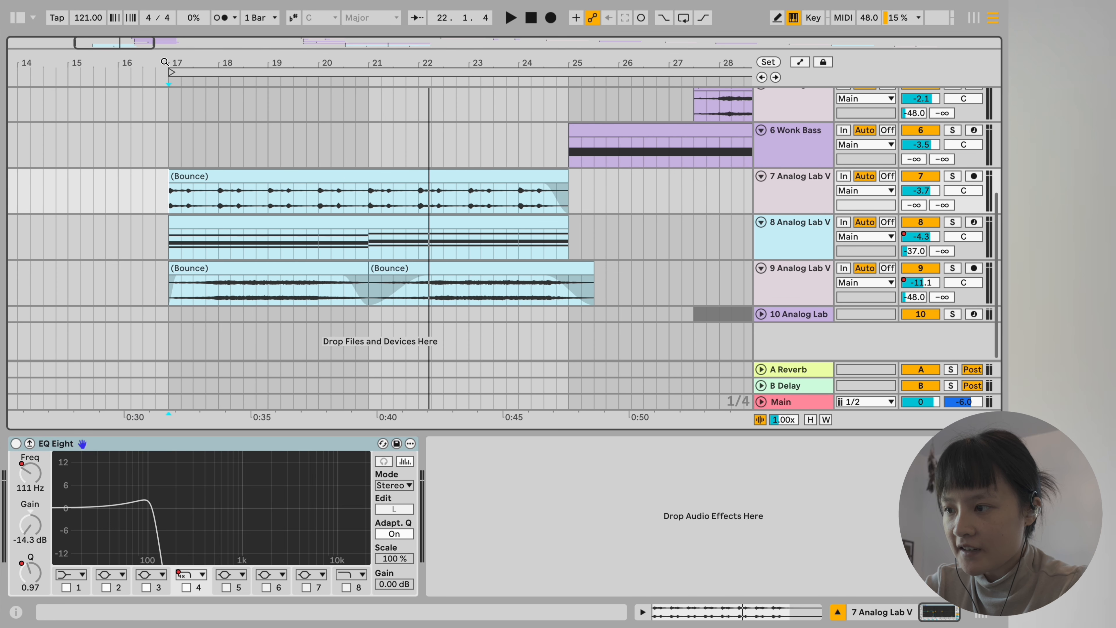
pyautogui.click(952, 176)
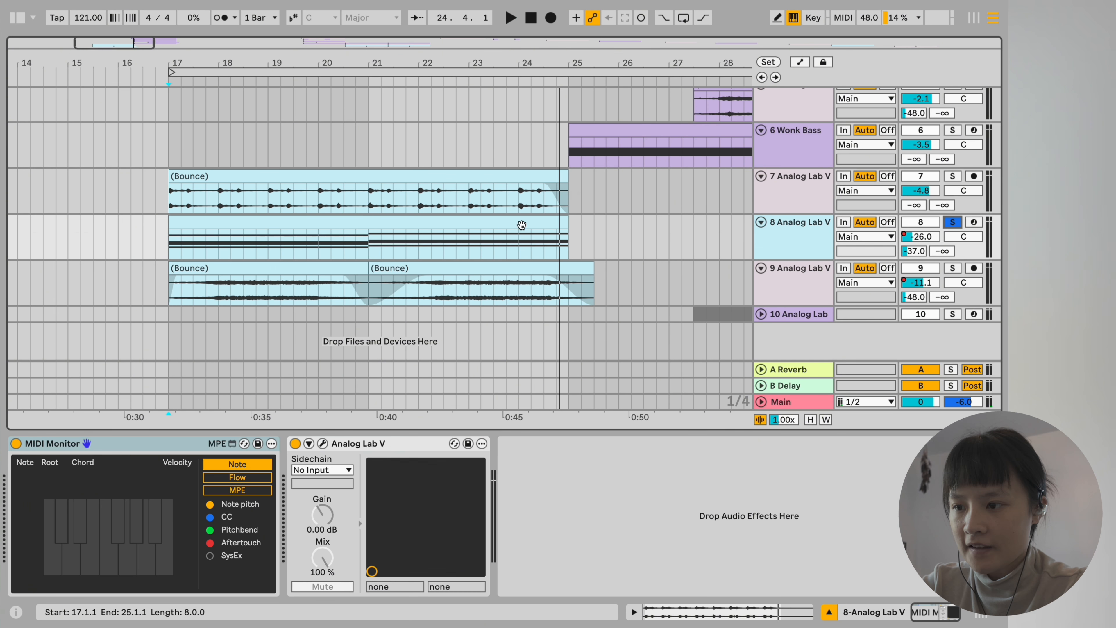
# Step: Open track 8's chord clip at bar 17 in an enlarged note editor and play it
pyautogui.doubleClick(522, 225)
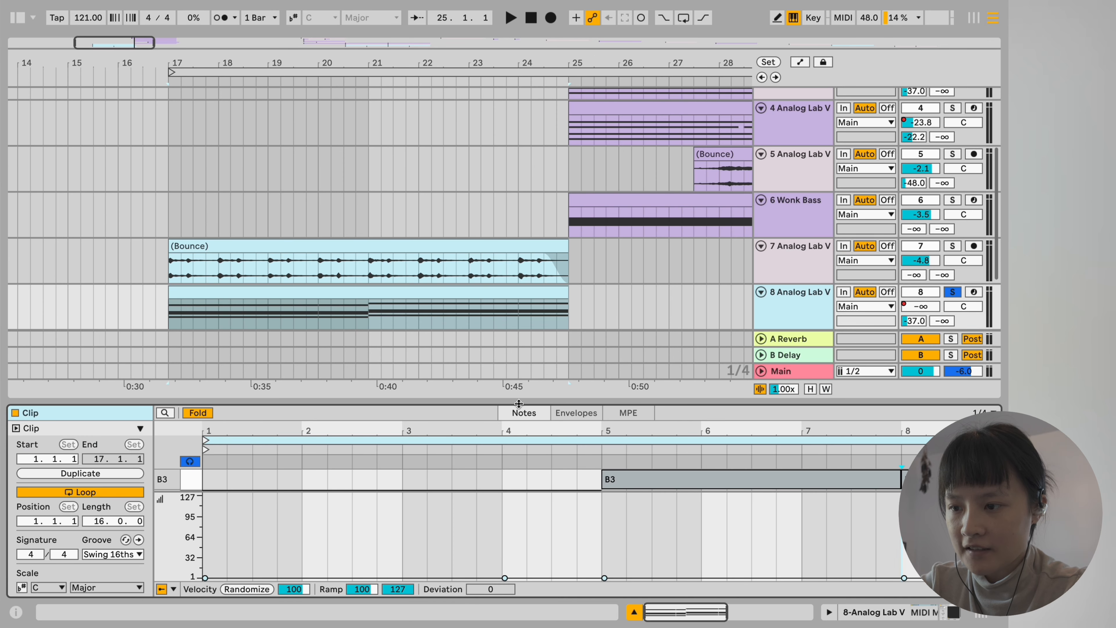
pyautogui.moveTo(519, 404); pyautogui.dragTo(493, 325)
pyautogui.press('space')
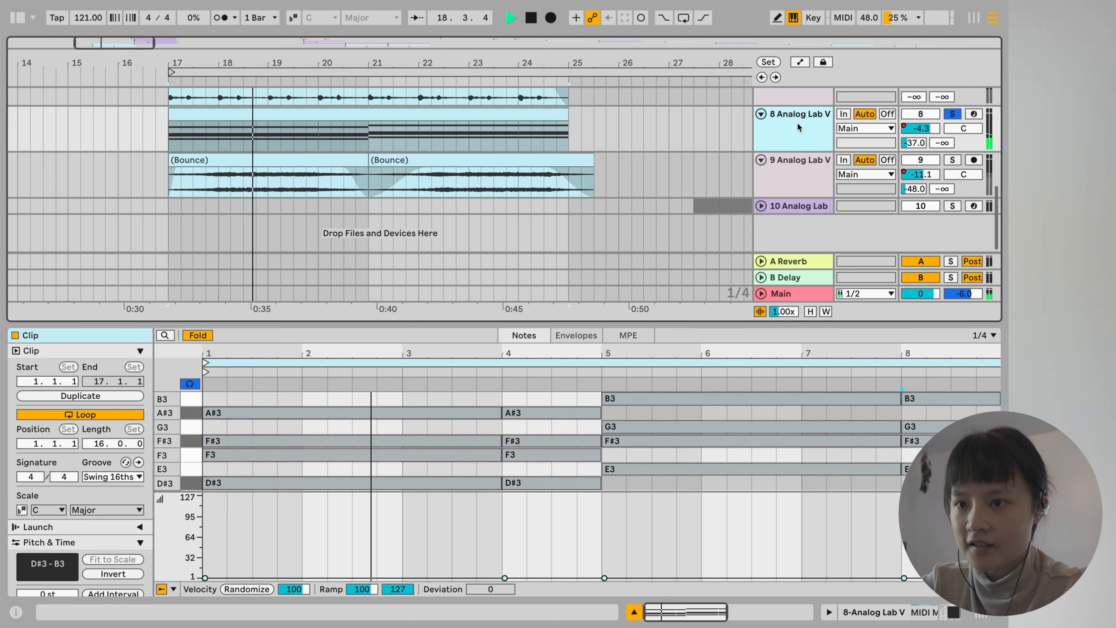
# Step: Open track 8's Analog Lab V instrument during playback to check its sound and stop playback
pyautogui.click(798, 127)
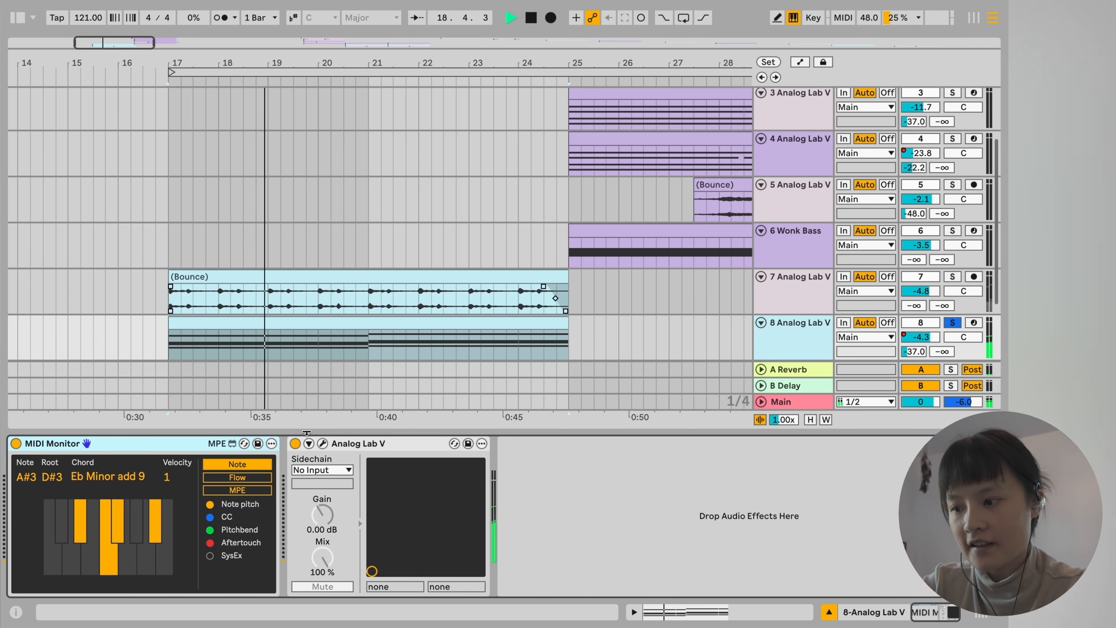
pyautogui.click(324, 443)
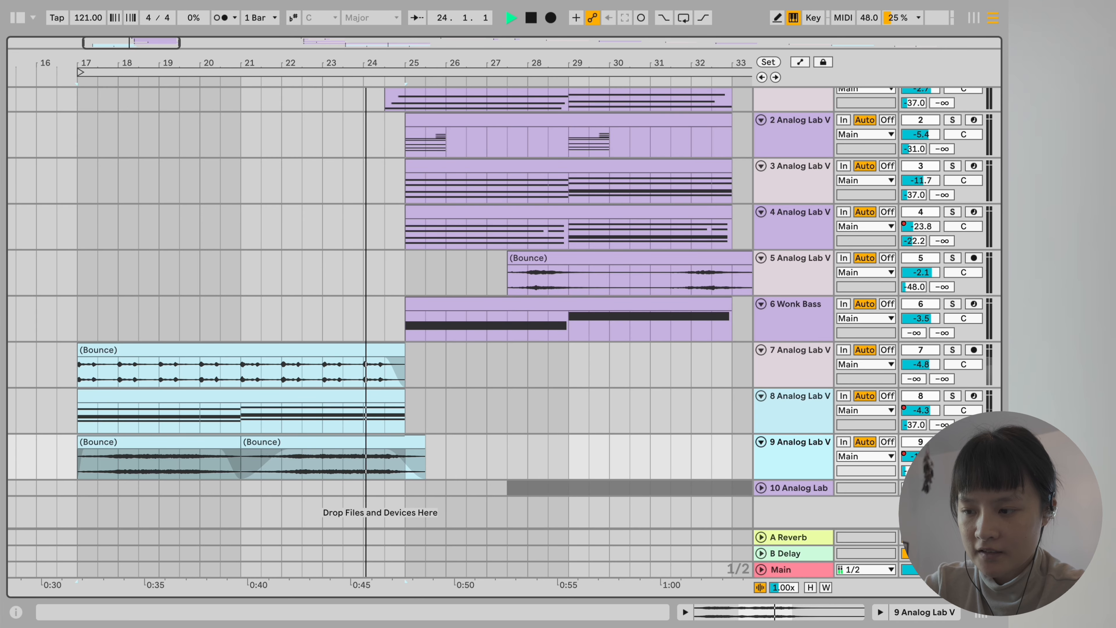
pyautogui.press('space')
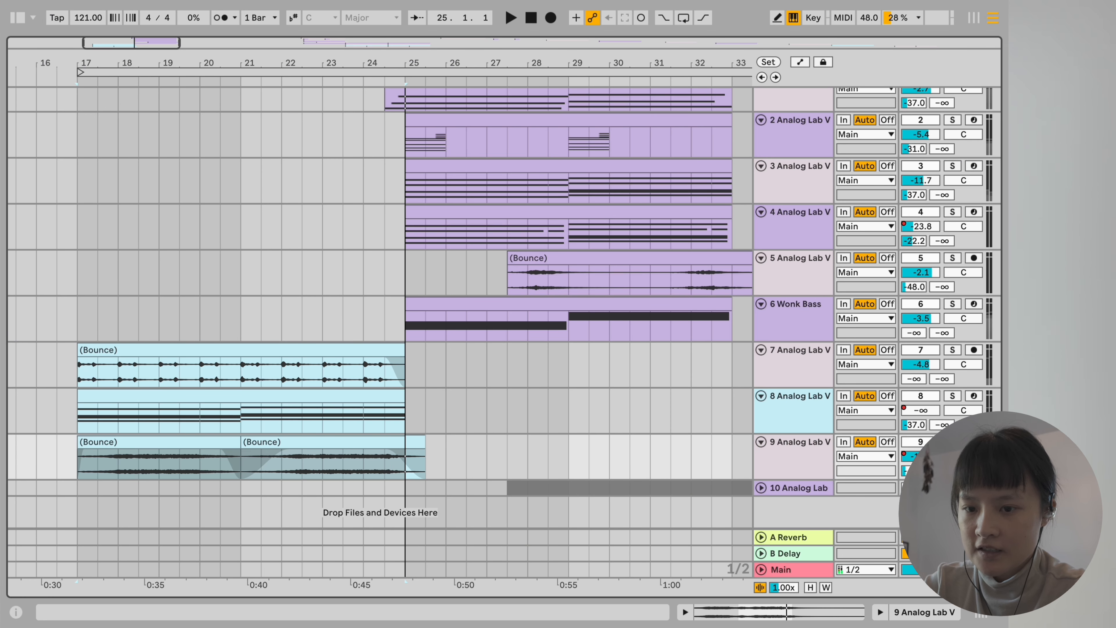
# Step: Play the full arrangement from bar 17, lengthening the fade-in of track 9's second bounced clip to just past bar 23
pyautogui.click(82, 326)
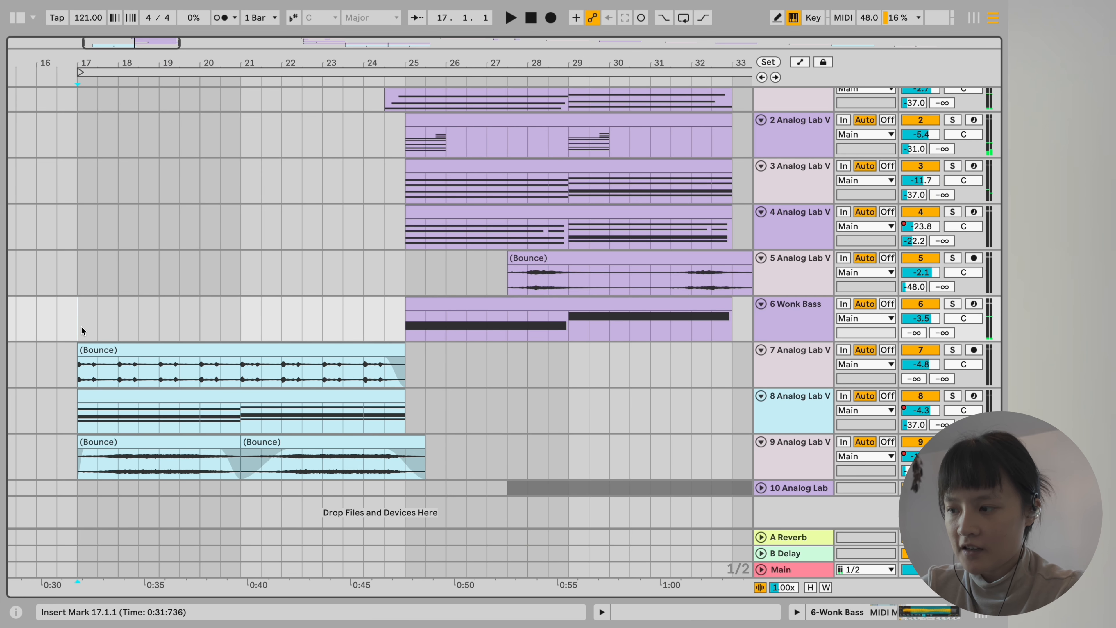
pyautogui.press('space')
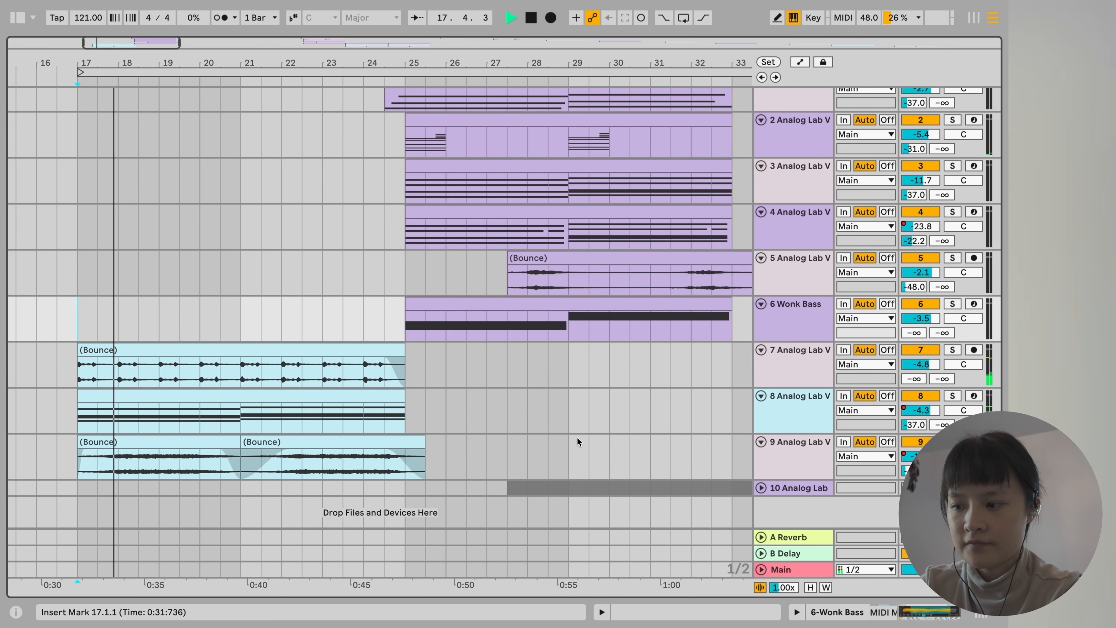
pyautogui.moveTo(292, 452); pyautogui.dragTo(337, 451)
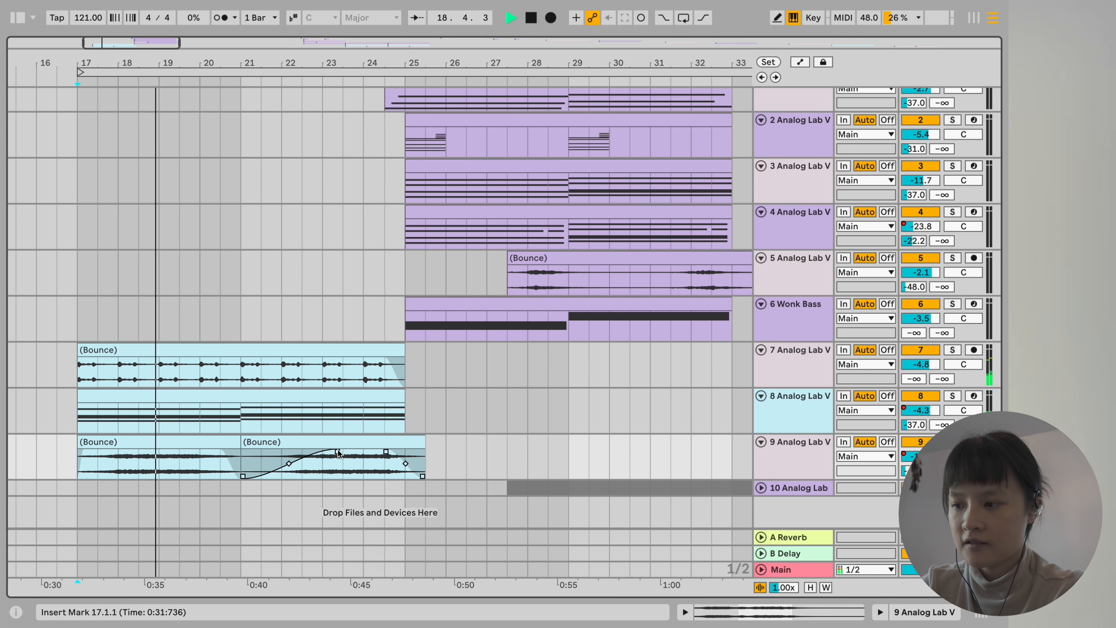
pyautogui.scroll(1, 334, 390)
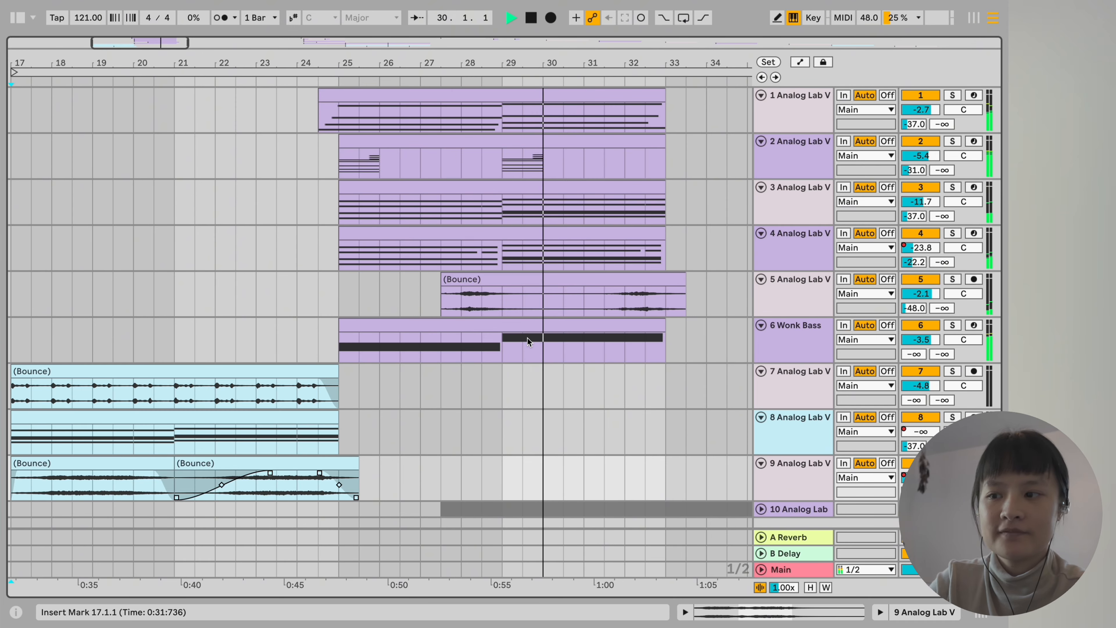
pyautogui.press('space')
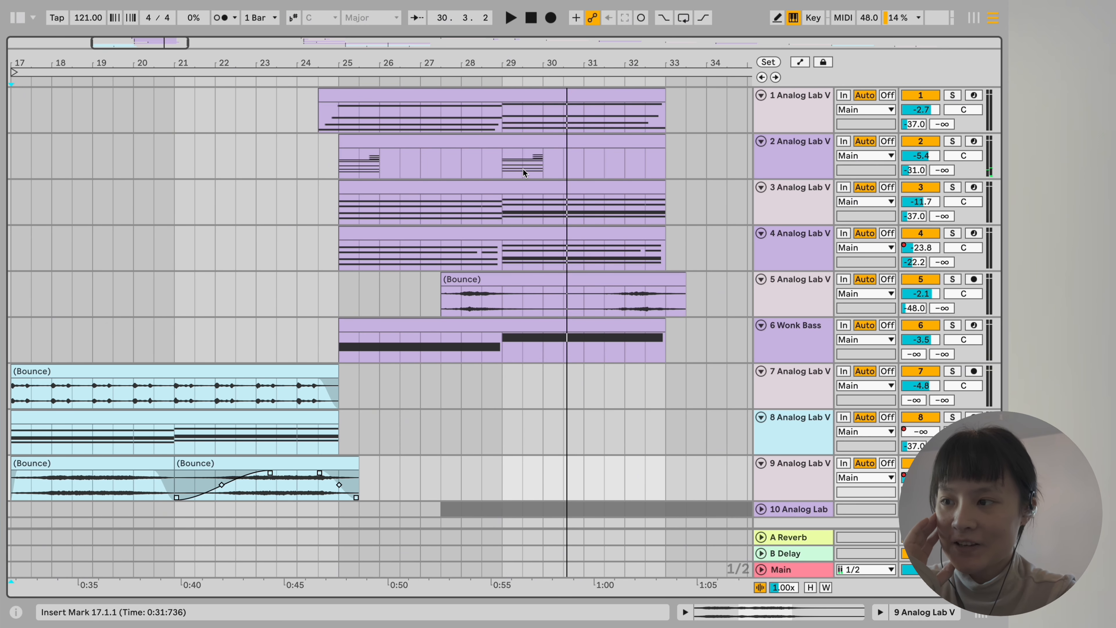
# Step: Solo track 1 and play its chord clip near bar 57 with its notes shown in the note editor
pyautogui.moveTo(559, 62); pyautogui.dragTo(219, 60)
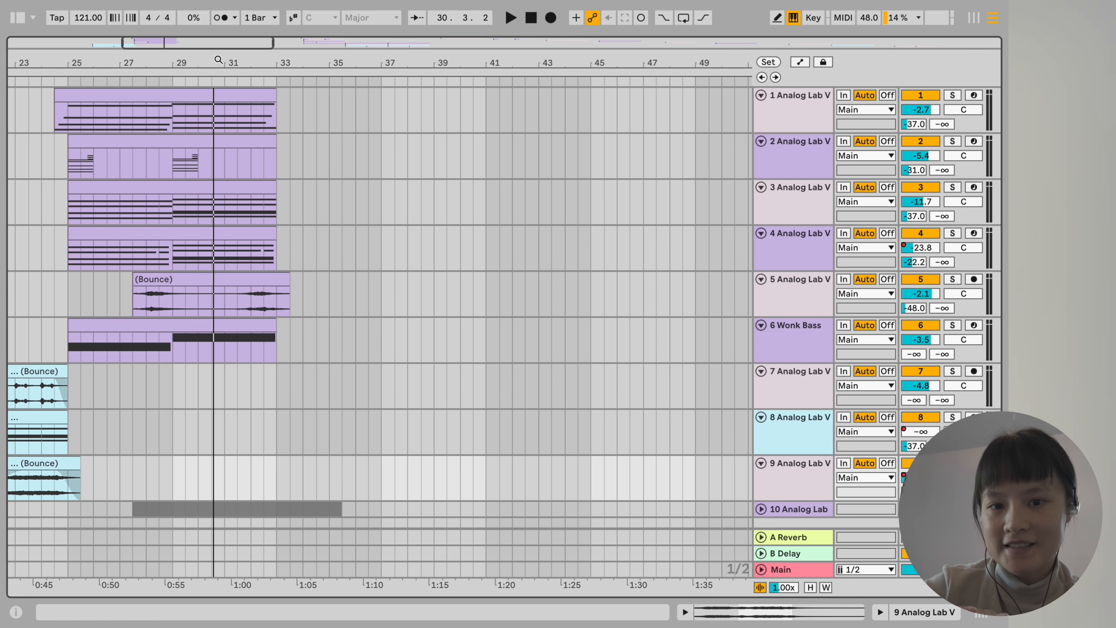
pyautogui.moveTo(464, 64); pyautogui.dragTo(132, 61)
pyautogui.moveTo(609, 59); pyautogui.dragTo(296, 58)
pyautogui.doubleClick(227, 115)
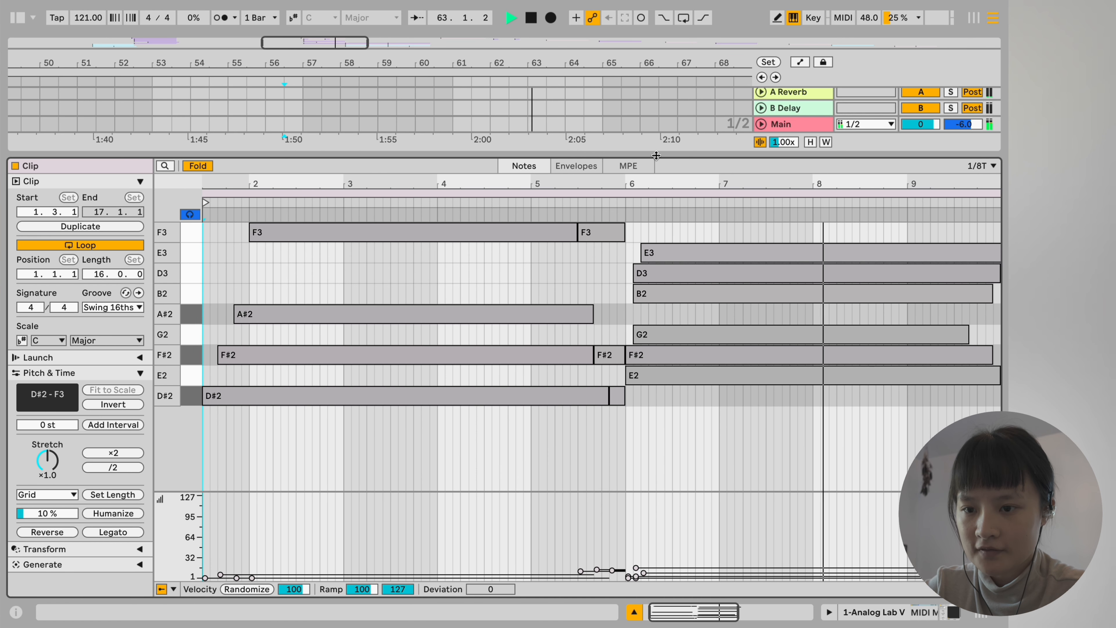
pyautogui.moveTo(653, 155); pyautogui.dragTo(653, 368)
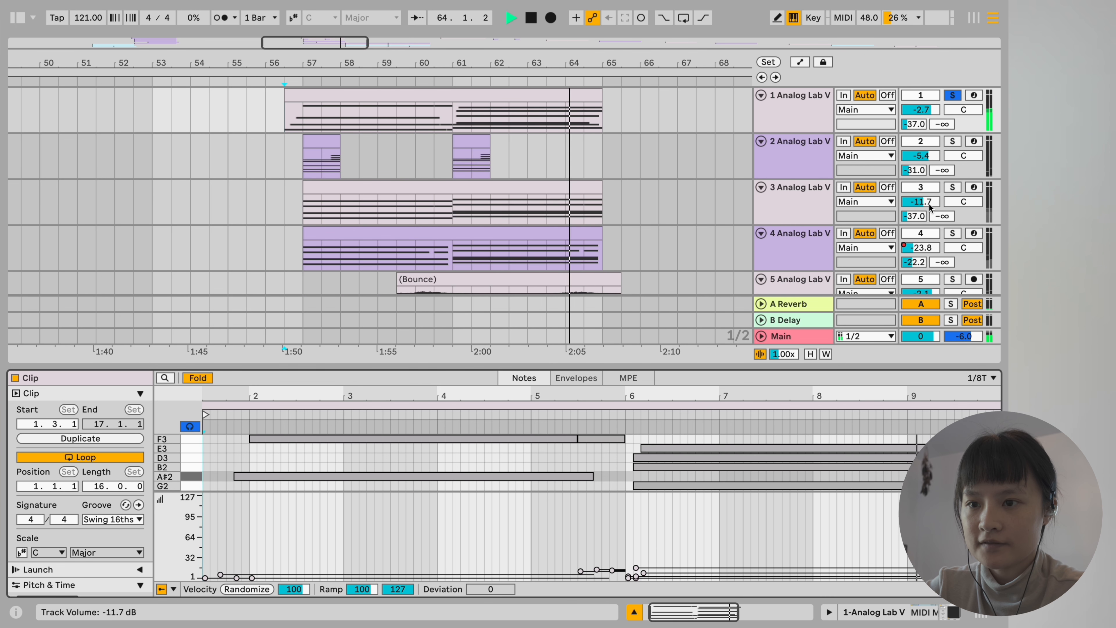
pyautogui.press('space')
# Step: Solo track 2, play its clip from bar 57 with the notes enlarged, and check its Analog Lab V sound
pyautogui.click(953, 141)
pyautogui.click(306, 167)
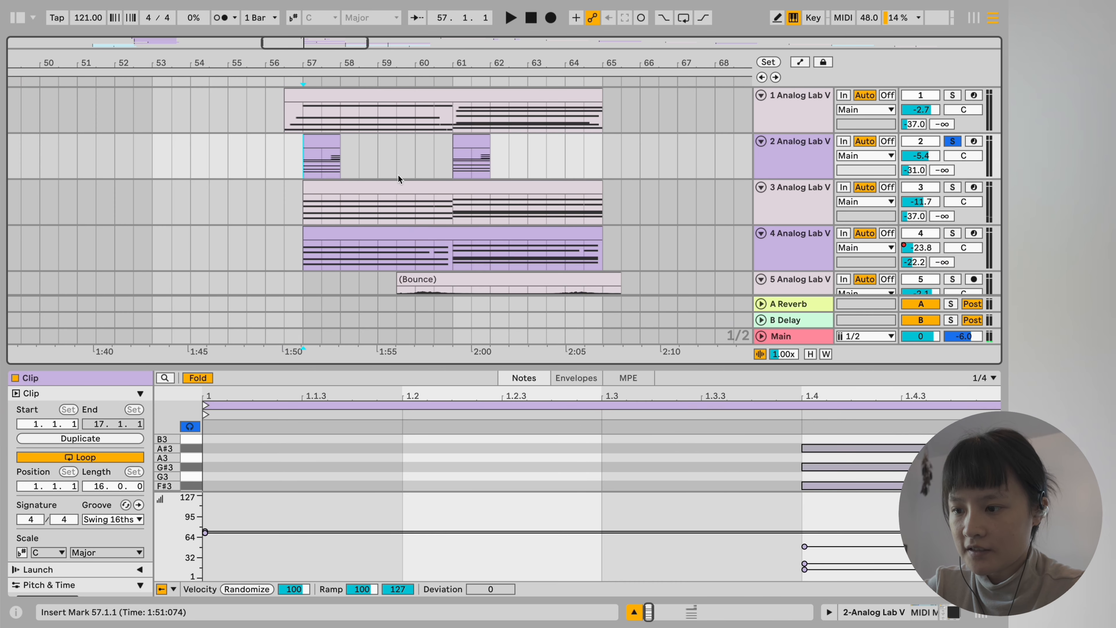
pyautogui.press('space')
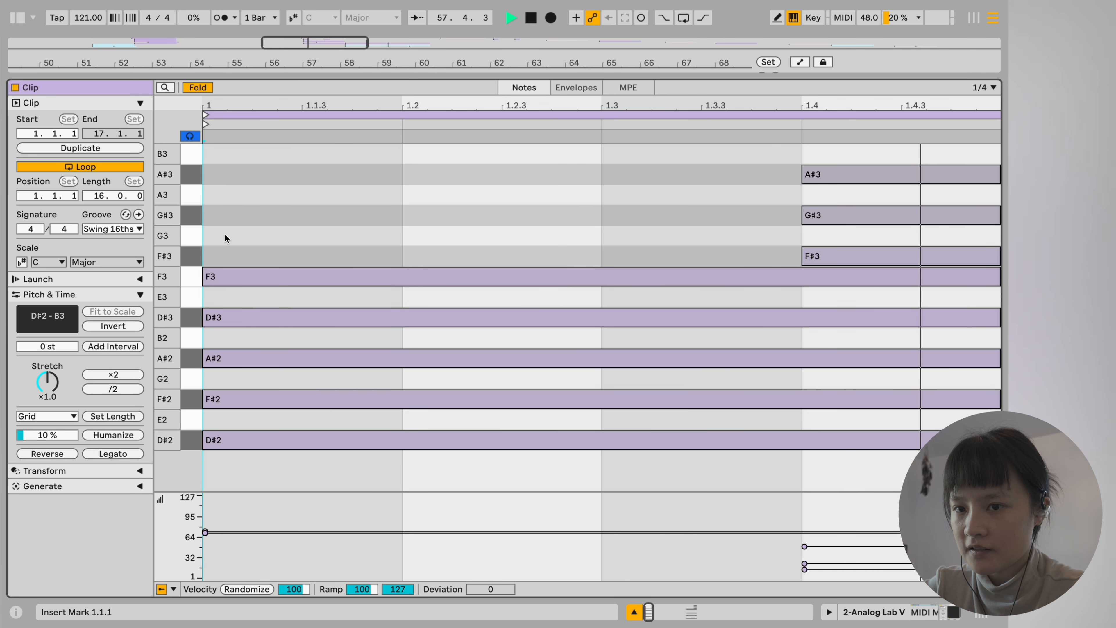
pyautogui.moveTo(370, 77); pyautogui.dragTo(373, 226)
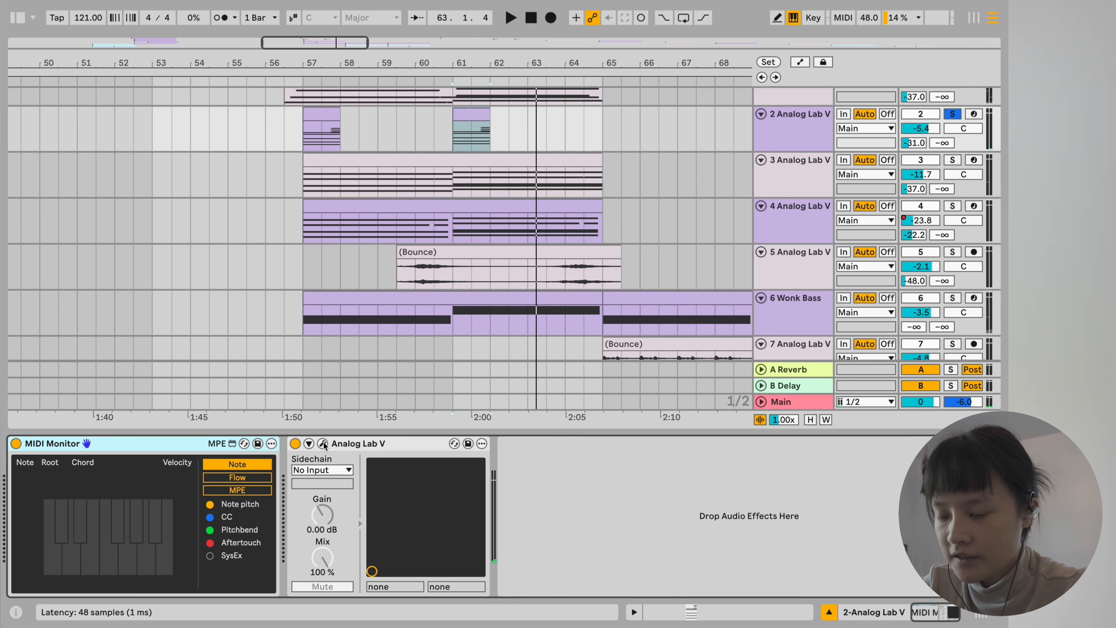
pyautogui.click(324, 444)
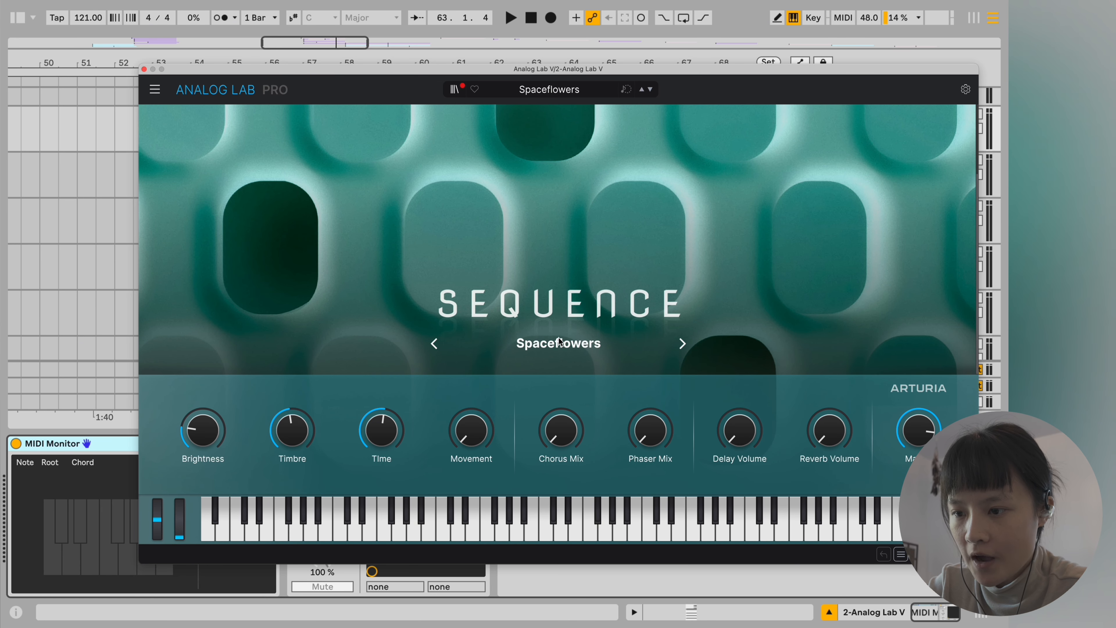
pyautogui.click(144, 70)
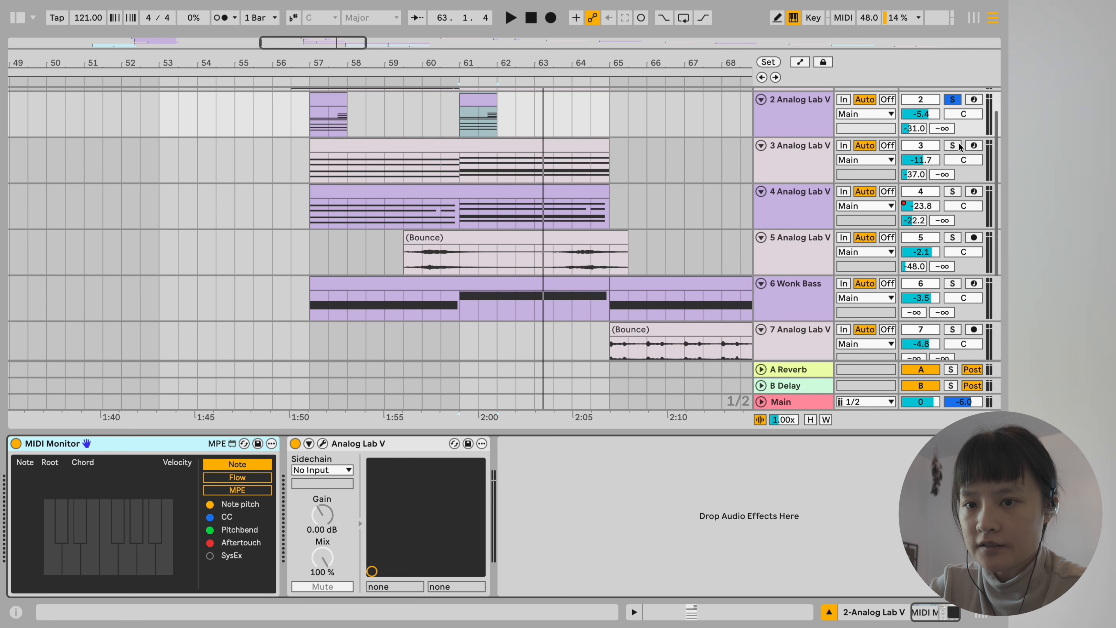
# Step: Solo track 3, play its chord clip from bar 57 with the notes open, and view its Analog Lab V instrument
pyautogui.click(957, 146)
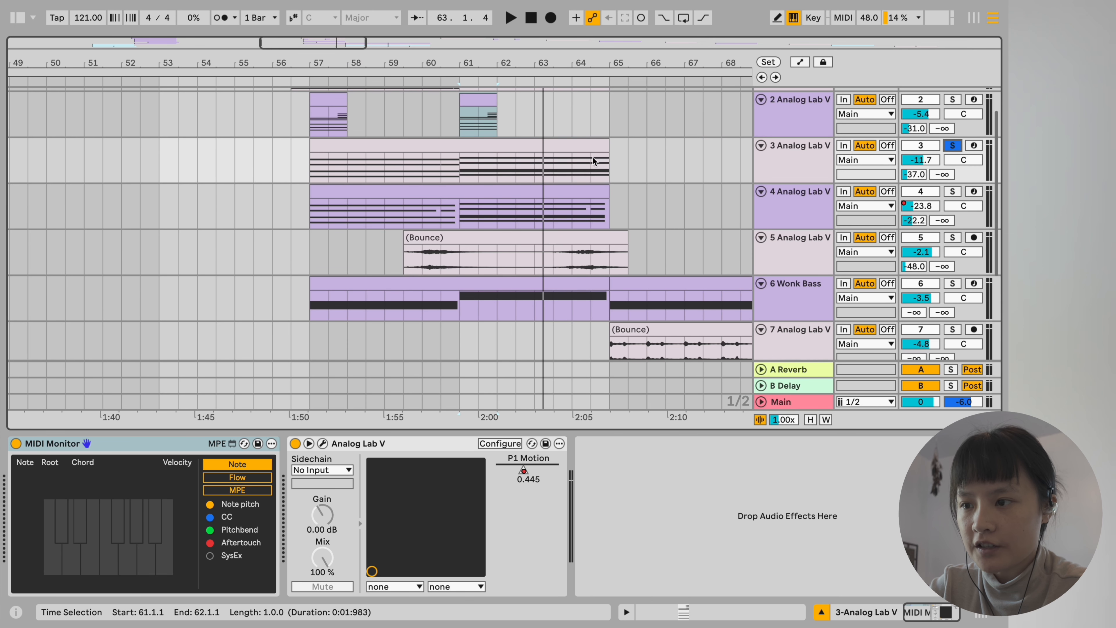
pyautogui.doubleClick(494, 144)
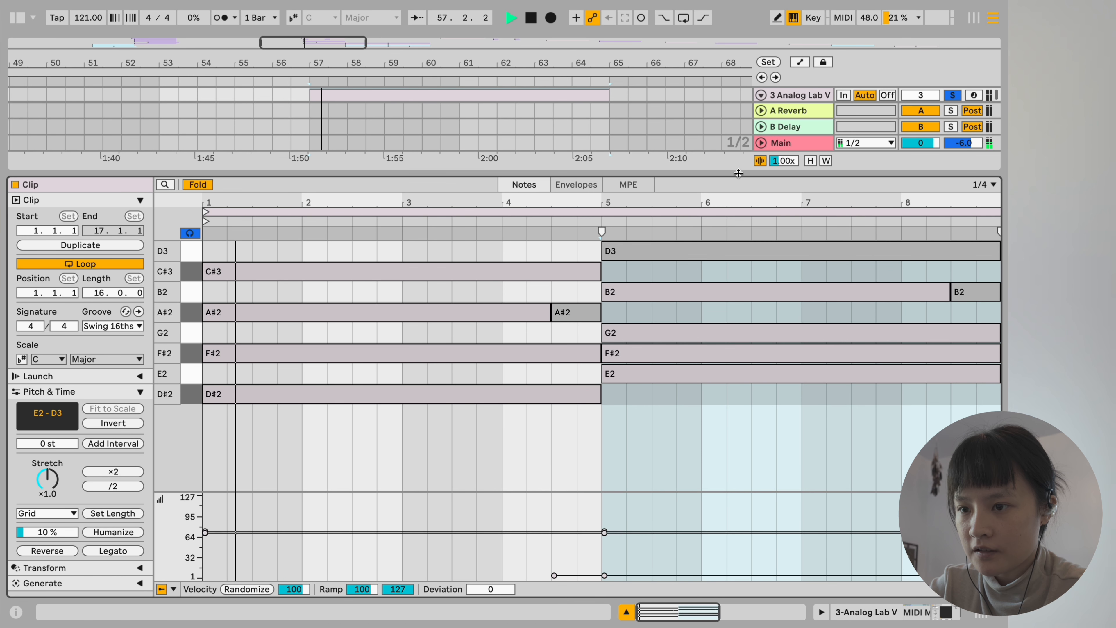
pyautogui.moveTo(699, 176); pyautogui.dragTo(699, 212)
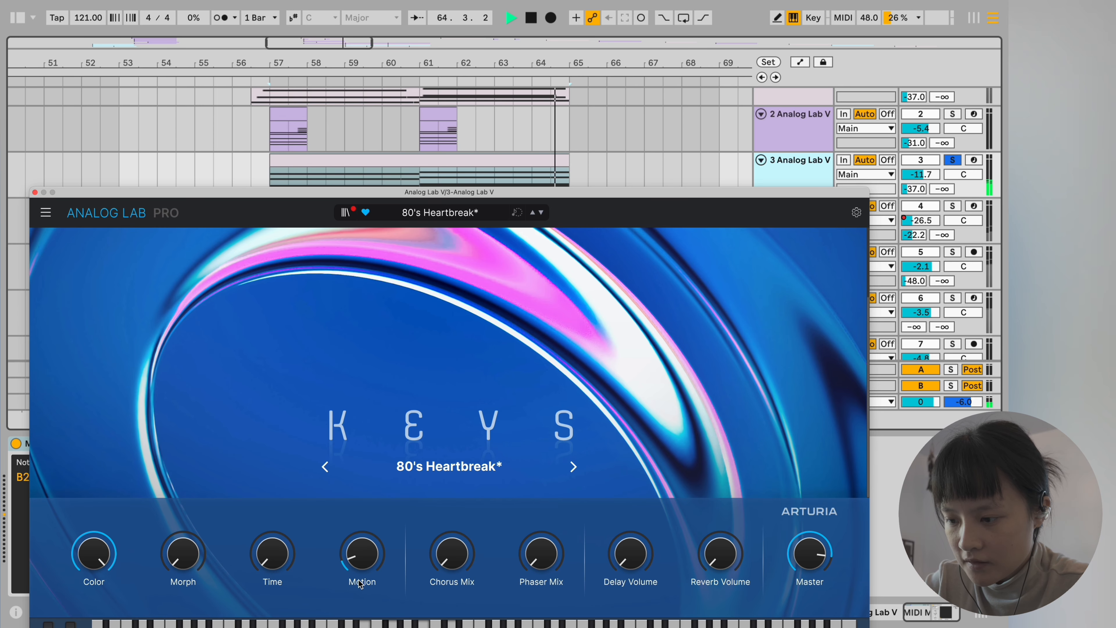
pyautogui.moveTo(607, 192); pyautogui.dragTo(607, 596)
# Step: Solo track 4, play its pad clip from bar 57, and view its Analog Lab V instrument during playback
pyautogui.click(796, 225)
pyautogui.click(953, 207)
pyautogui.press('space')
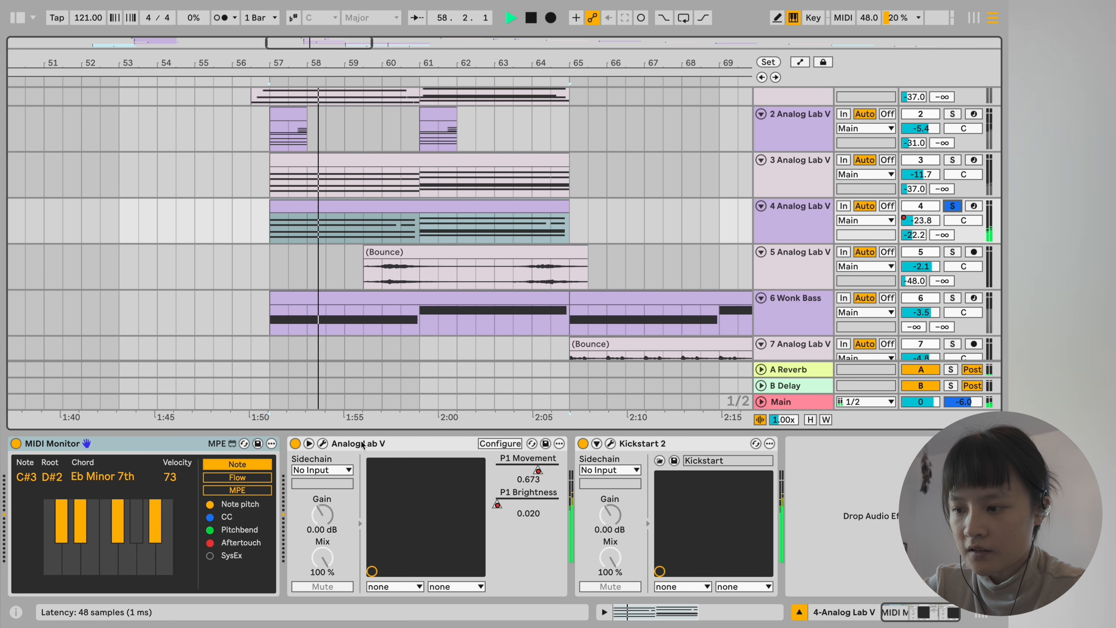
pyautogui.click(323, 444)
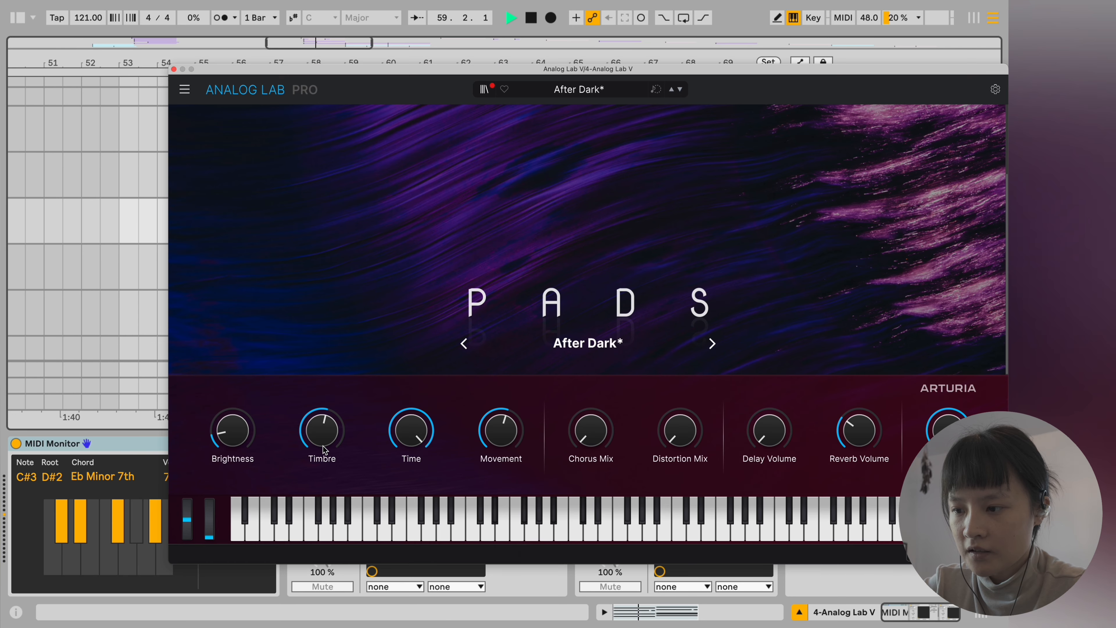
pyautogui.moveTo(638, 73); pyautogui.dragTo(521, 6)
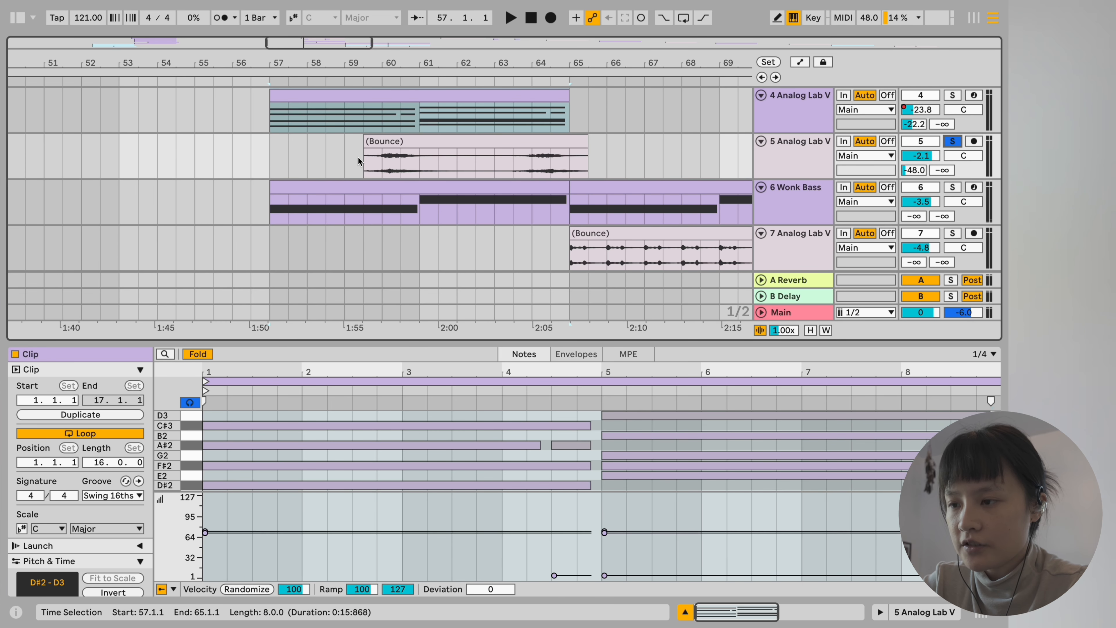
# Step: Open track 5's bounced clip in the sample view and play it soloed from its start at bar 59.3
pyautogui.click(361, 156)
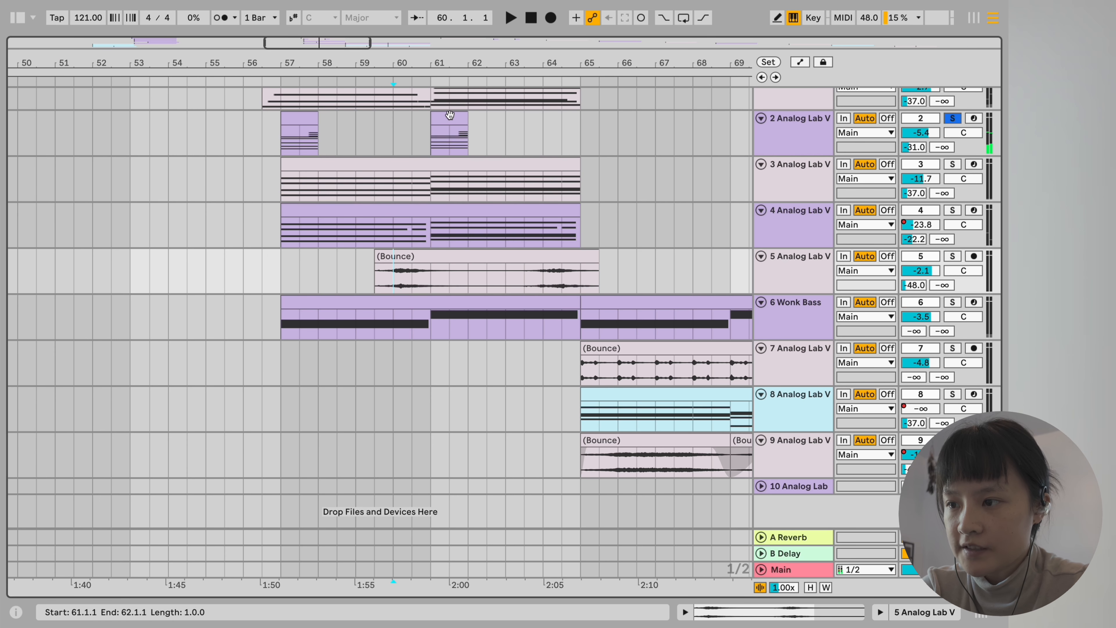
pyautogui.click(449, 115)
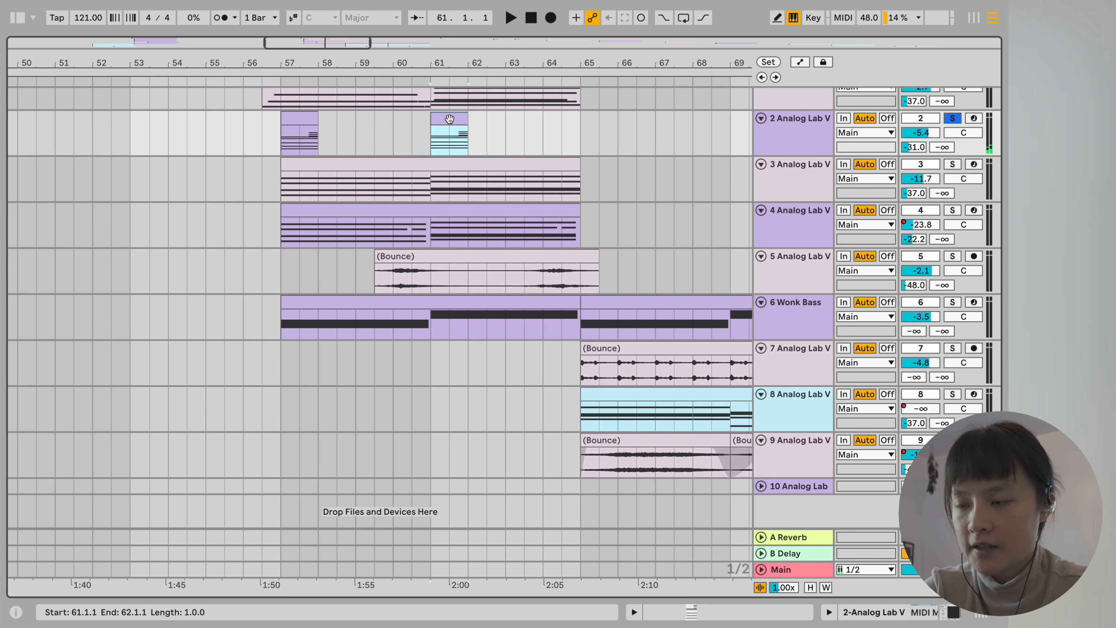
pyautogui.click(413, 254)
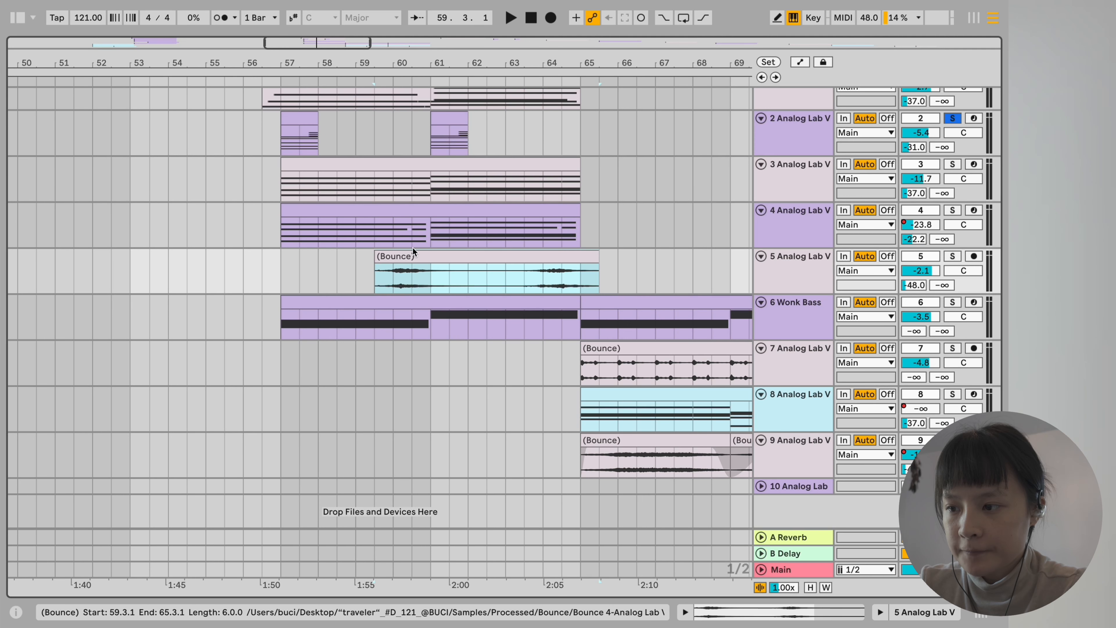
pyautogui.doubleClick(413, 253)
pyautogui.press('space')
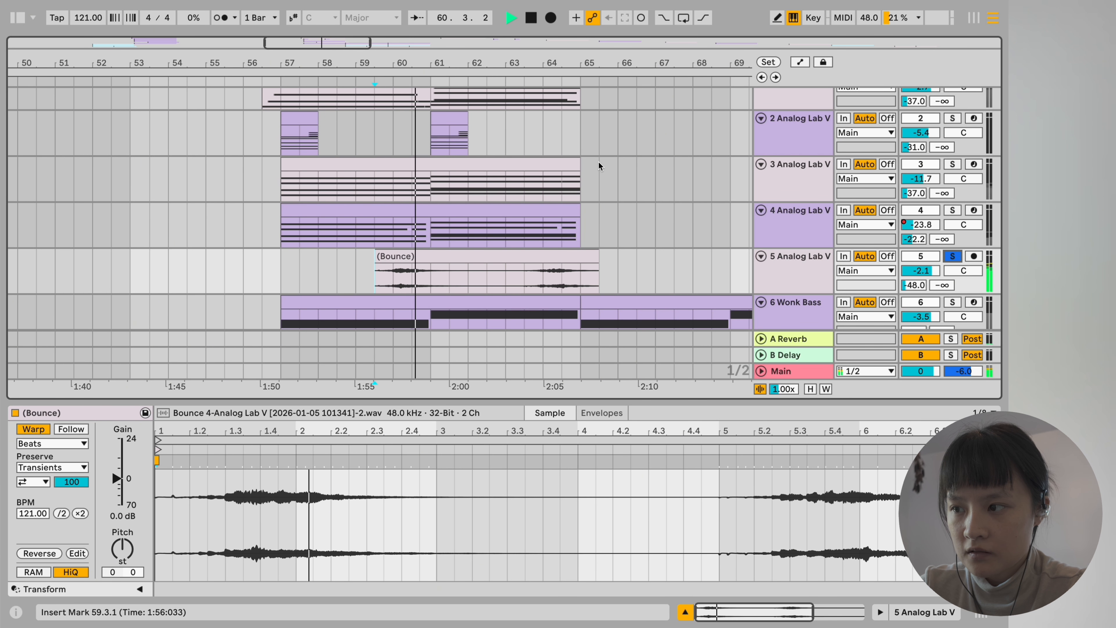
# Step: Solo the Wonk Bass on track 6 and play its clip at bar 57 with its notes shown in an enlarged editor
pyautogui.scroll(-3, 479, 190)
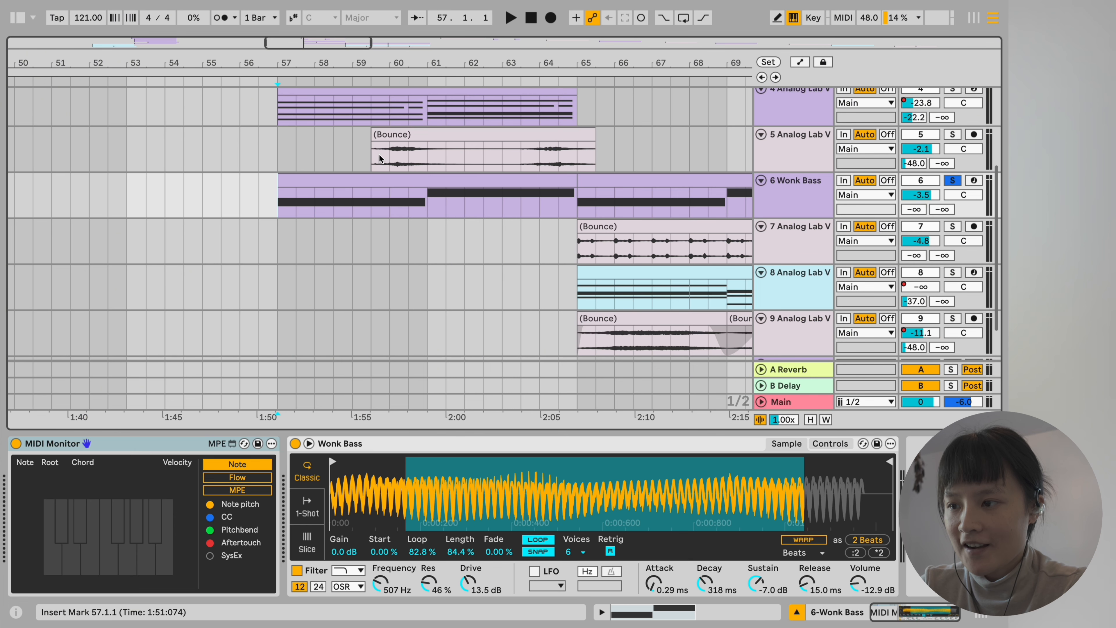
pyautogui.click(374, 172)
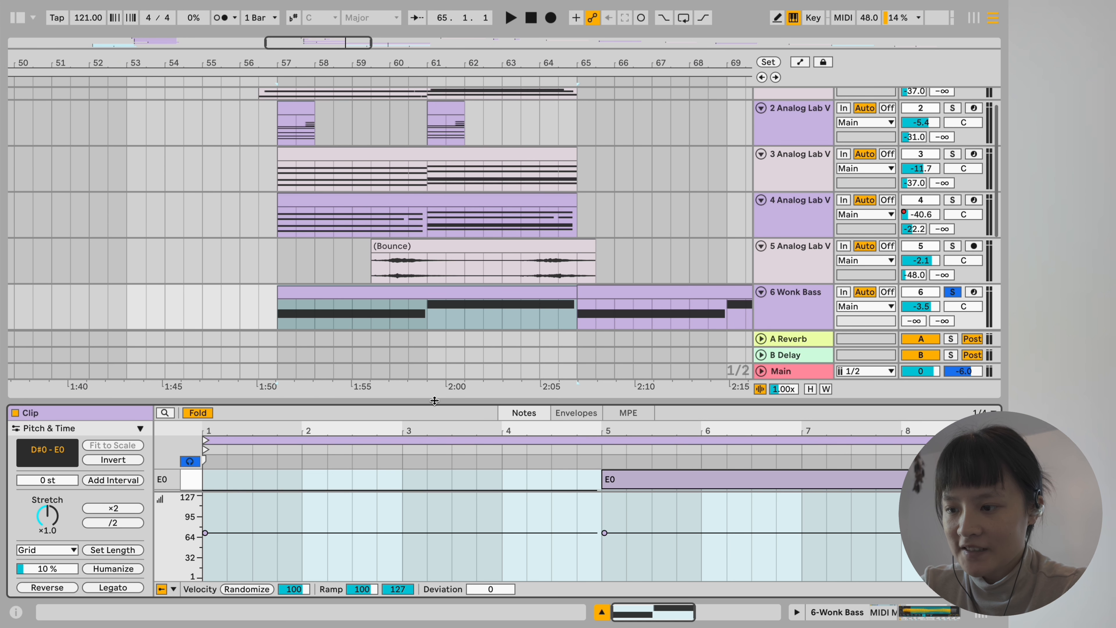
pyautogui.press('space')
pyautogui.moveTo(610, 404); pyautogui.dragTo(609, 323)
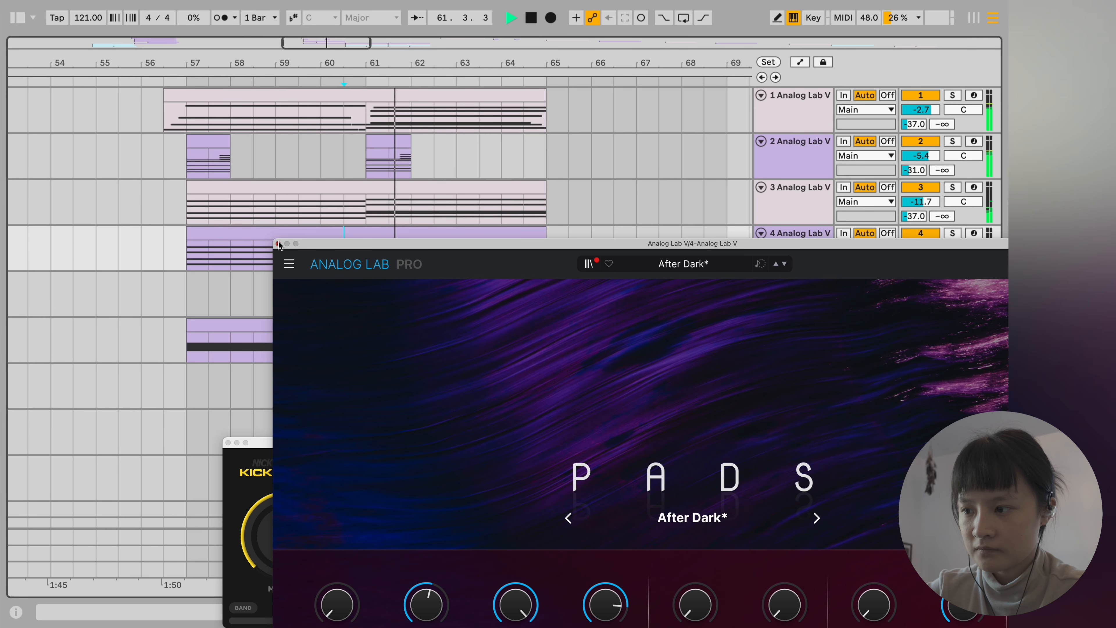
# Step: Close track 4's Analog Lab V and Kickstart 2 windows during full playback and open track 8's chord clip at bar 65
pyautogui.click(278, 244)
pyautogui.scroll(-2, 579, 303)
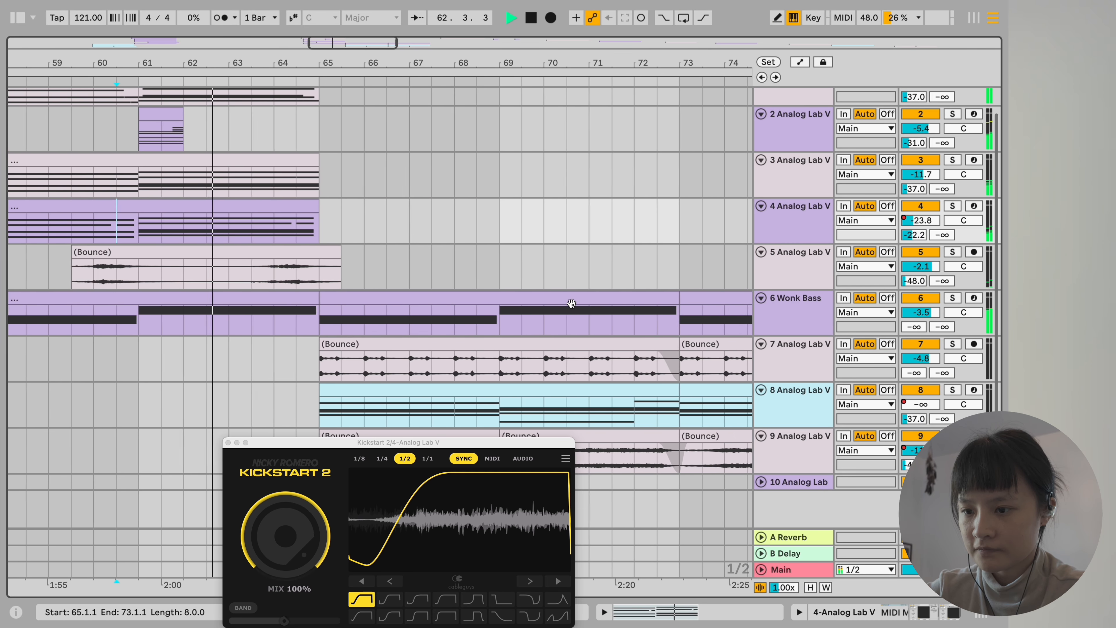
pyautogui.hscroll(4, 571, 304)
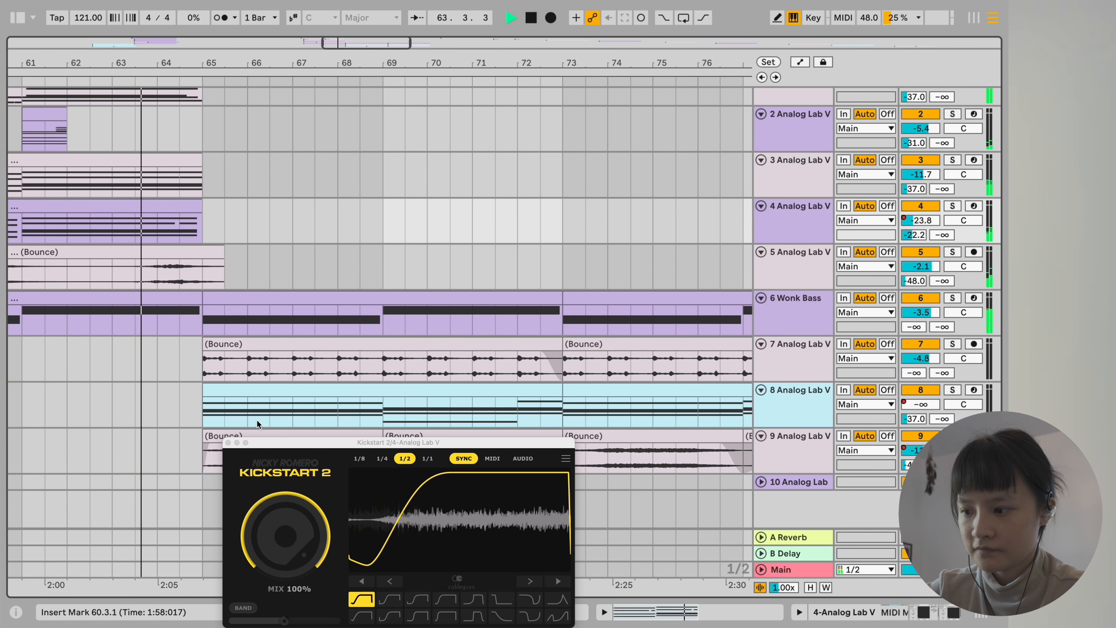
pyautogui.click(228, 443)
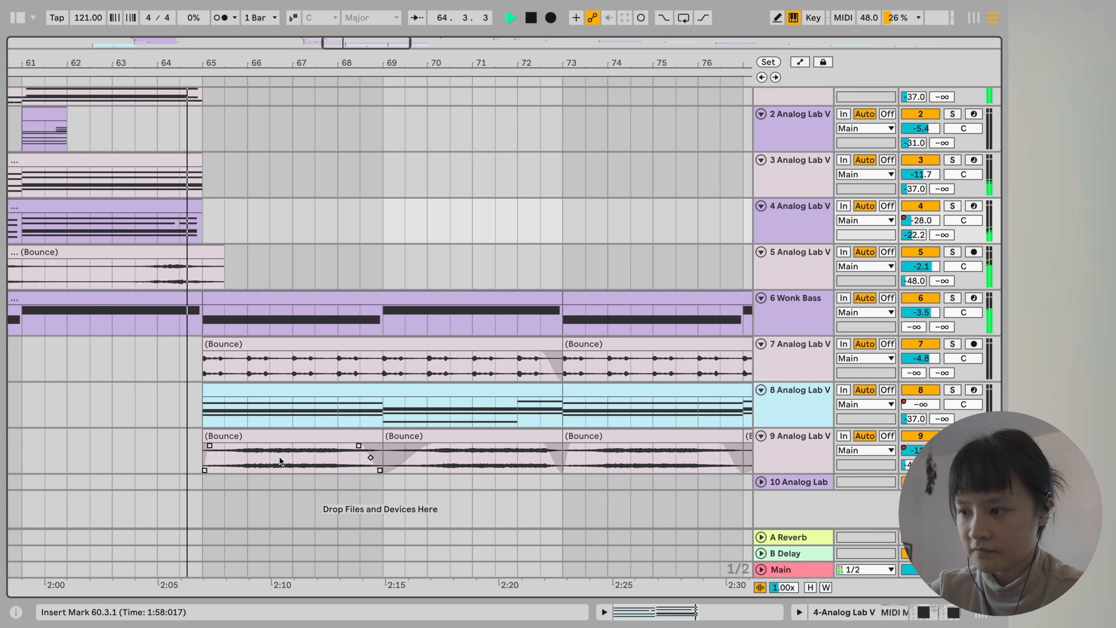
pyautogui.doubleClick(304, 401)
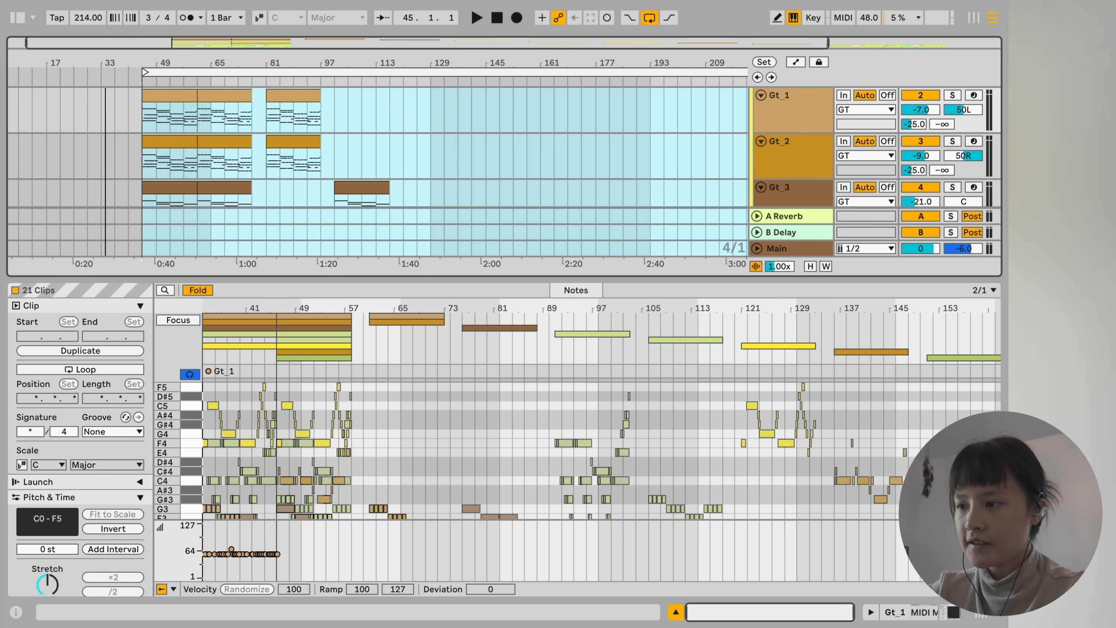
# Step: Hide the note editor in the 214 BPM project, show the arrangement around bar 45, and play all tracks from there
pyautogui.moveTo(141, 63); pyautogui.dragTo(141, 105)
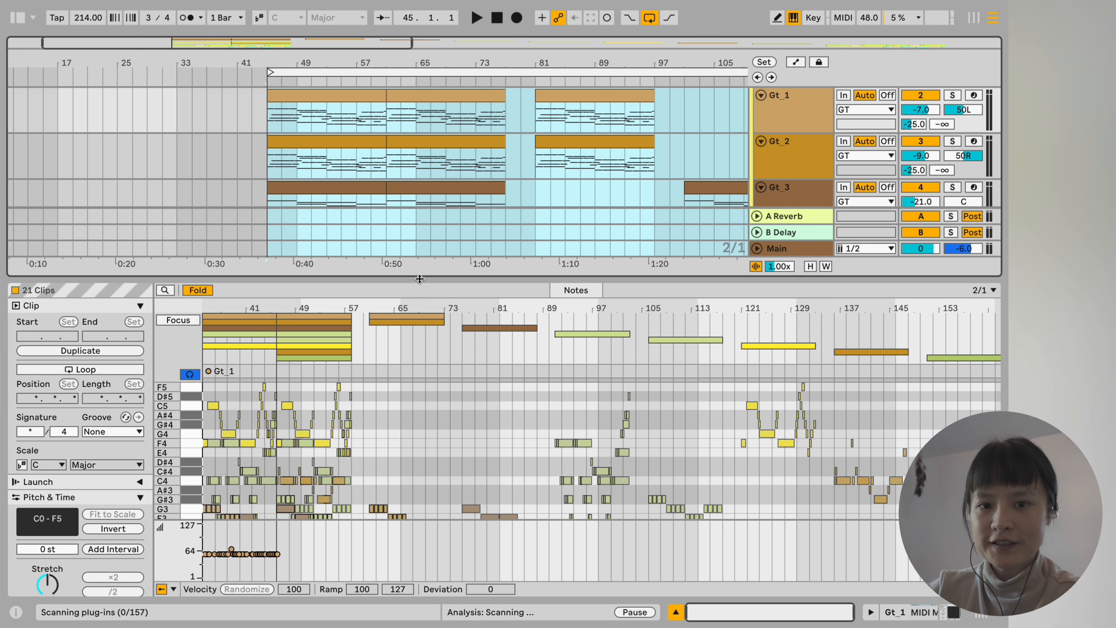
pyautogui.moveTo(420, 279); pyautogui.dragTo(420, 401)
pyautogui.moveTo(420, 401); pyautogui.dragTo(420, 595)
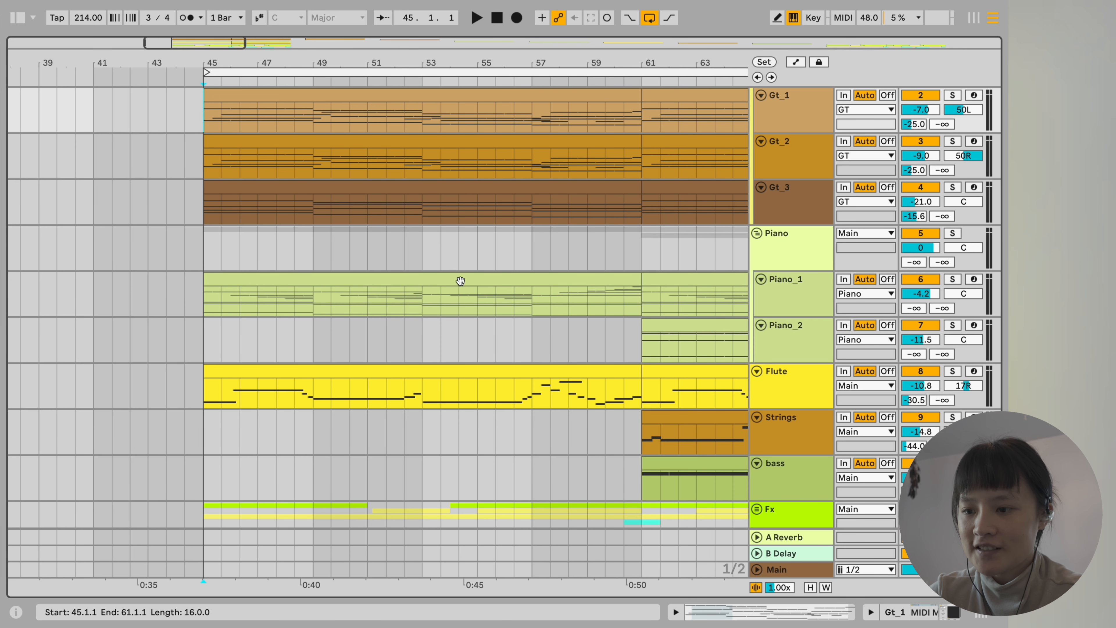
pyautogui.hscroll(3, 456, 310)
pyautogui.scroll(-1, 457, 309)
pyautogui.scroll(2, 456, 309)
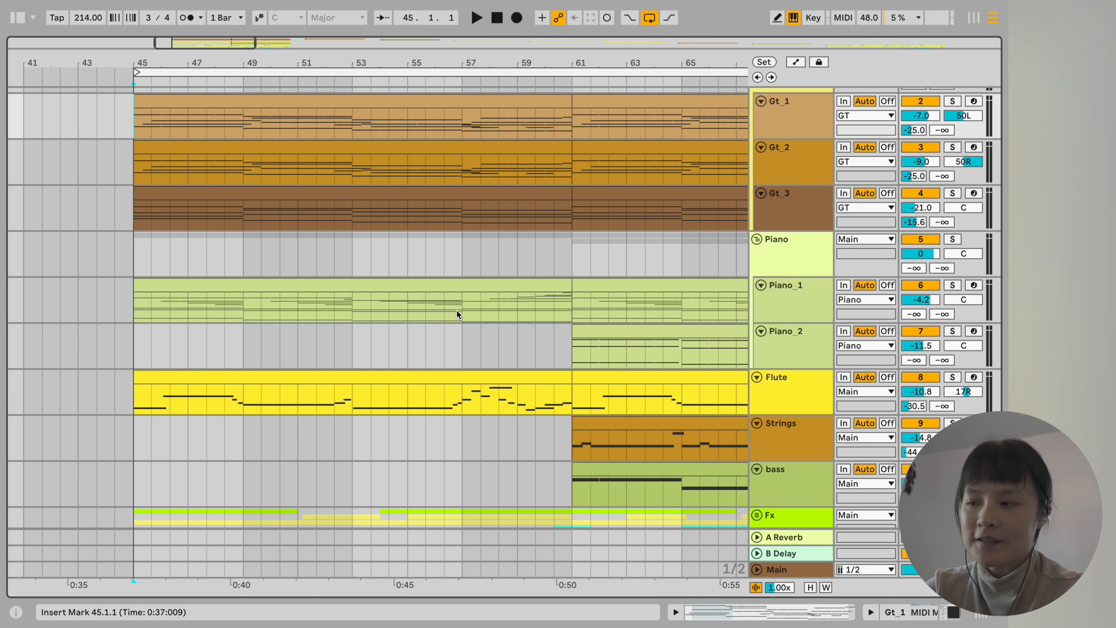
pyautogui.press('space')
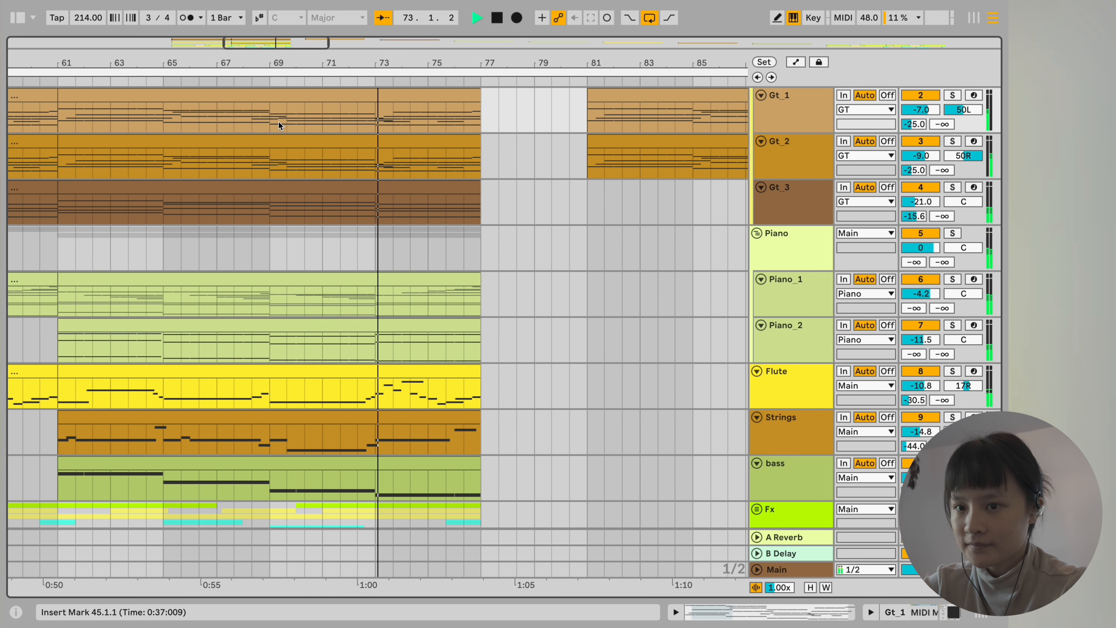
# Step: Solo the GT group and go through its Gt_1, Gt_2 and Gt_3 guitar tracks
pyautogui.click(278, 120)
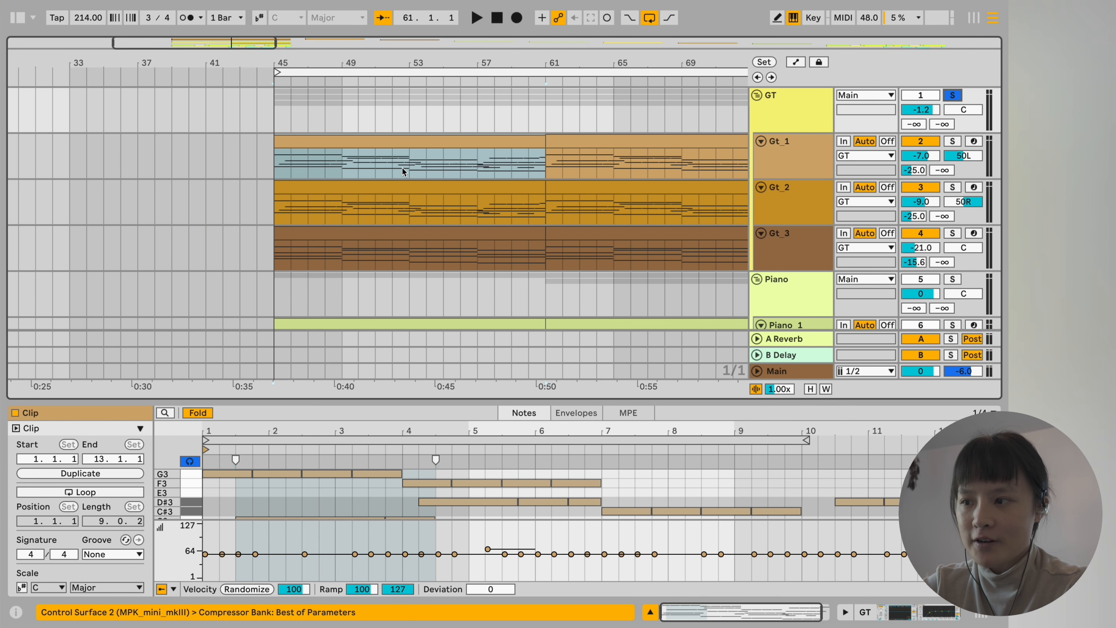
pyautogui.click(791, 154)
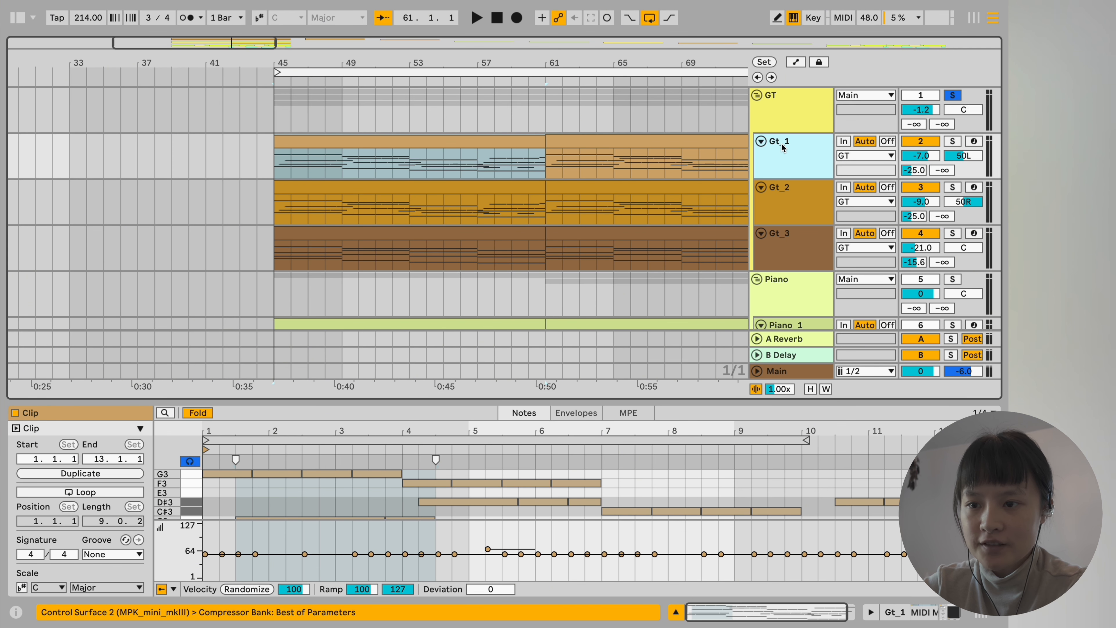
pyautogui.click(791, 199)
pyautogui.click(788, 239)
pyautogui.click(795, 157)
pyautogui.click(801, 198)
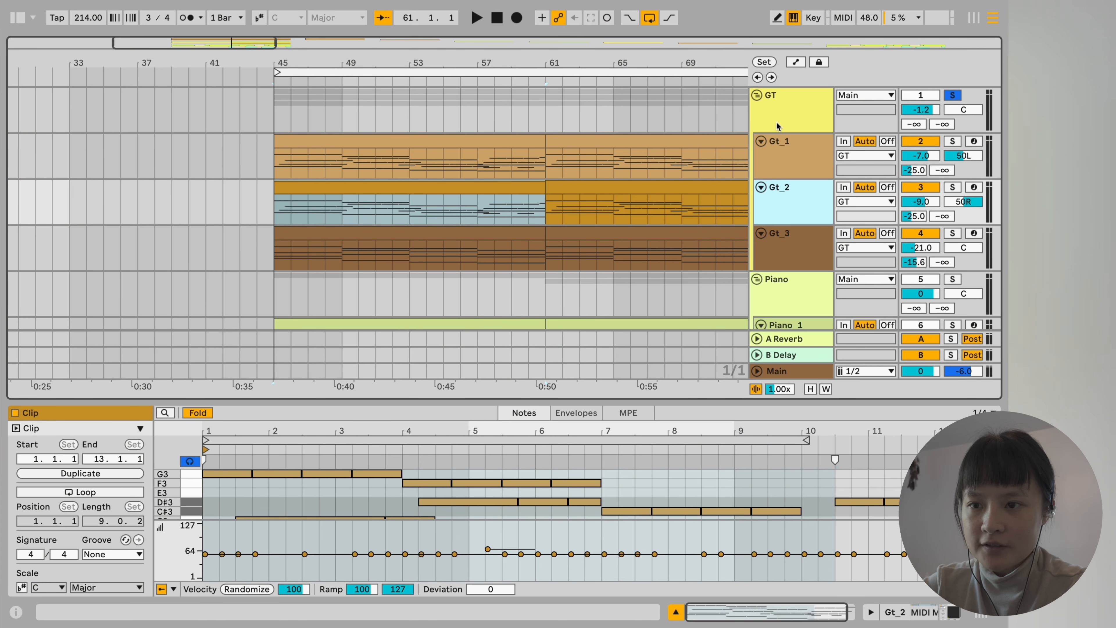
# Step: View the devices on the GT group and Gt_1, and open Gt_1's clip at bar 45 in an enlarged note editor
pyautogui.click(800, 145)
pyautogui.click(806, 111)
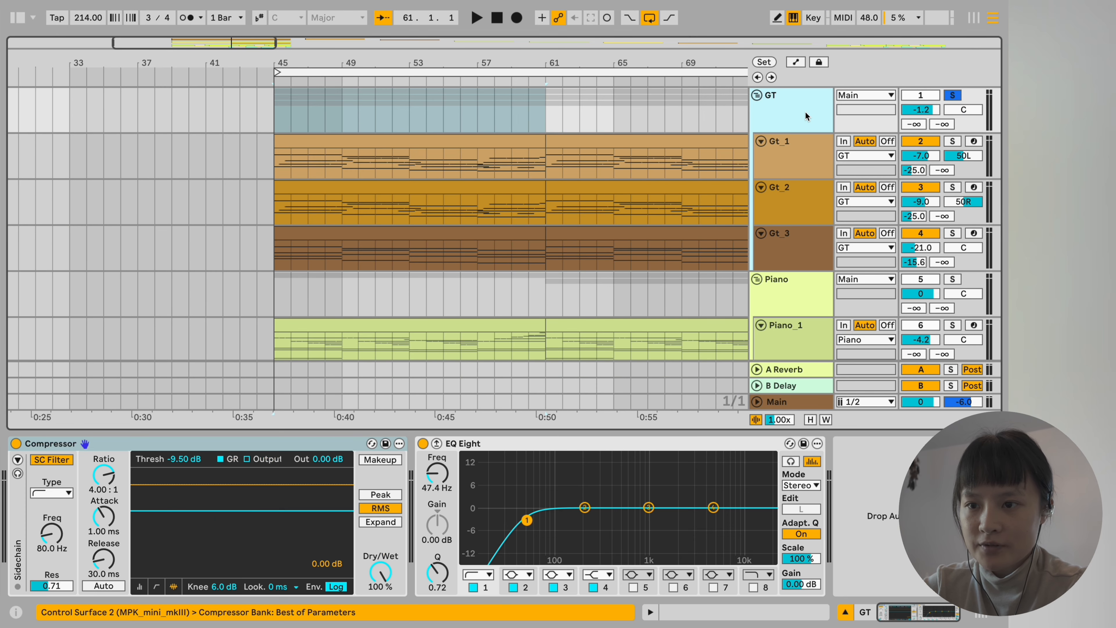
pyautogui.click(802, 156)
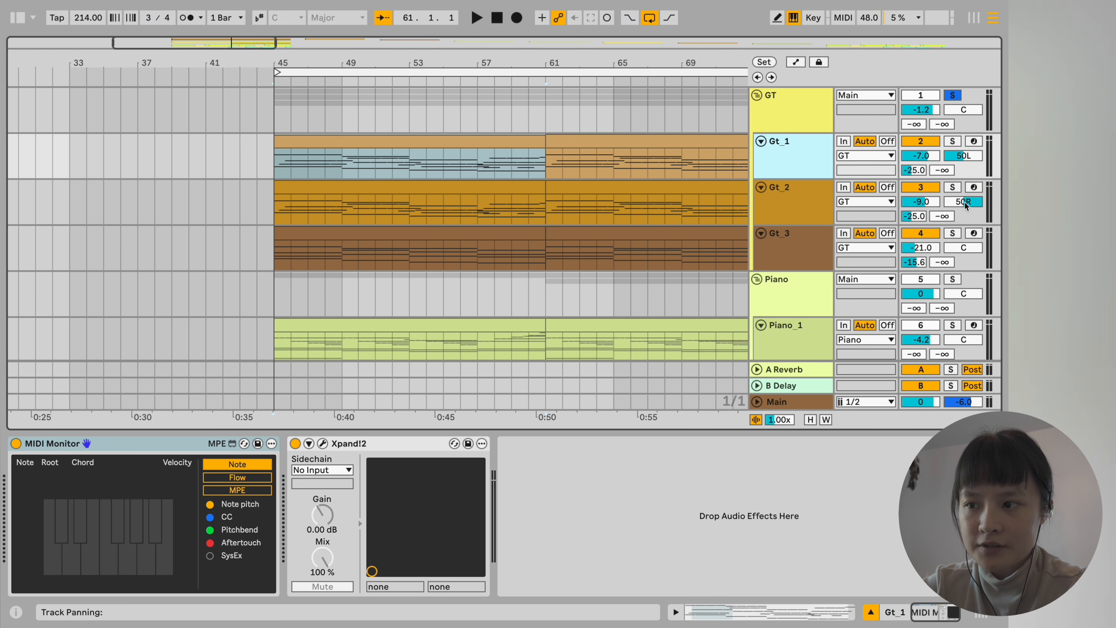
pyautogui.doubleClick(389, 173)
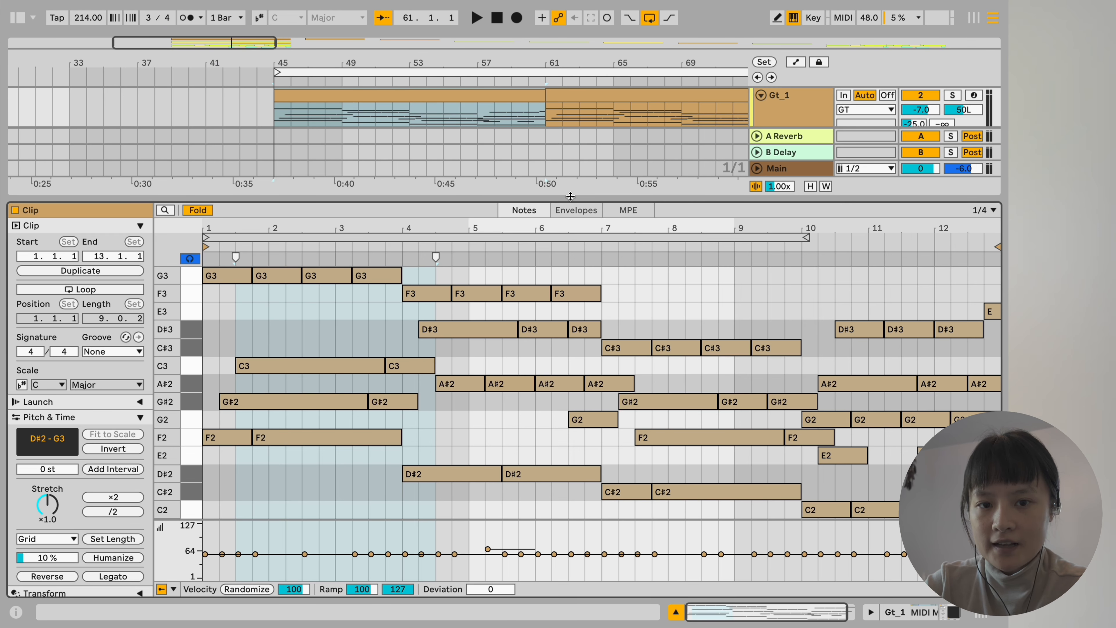
# Step: Play the project from bar 45 while viewing Gt_1's clip notes, stop playback, and shrink the note editor to reveal more tracks
pyautogui.click(230, 304)
pyautogui.press('space')
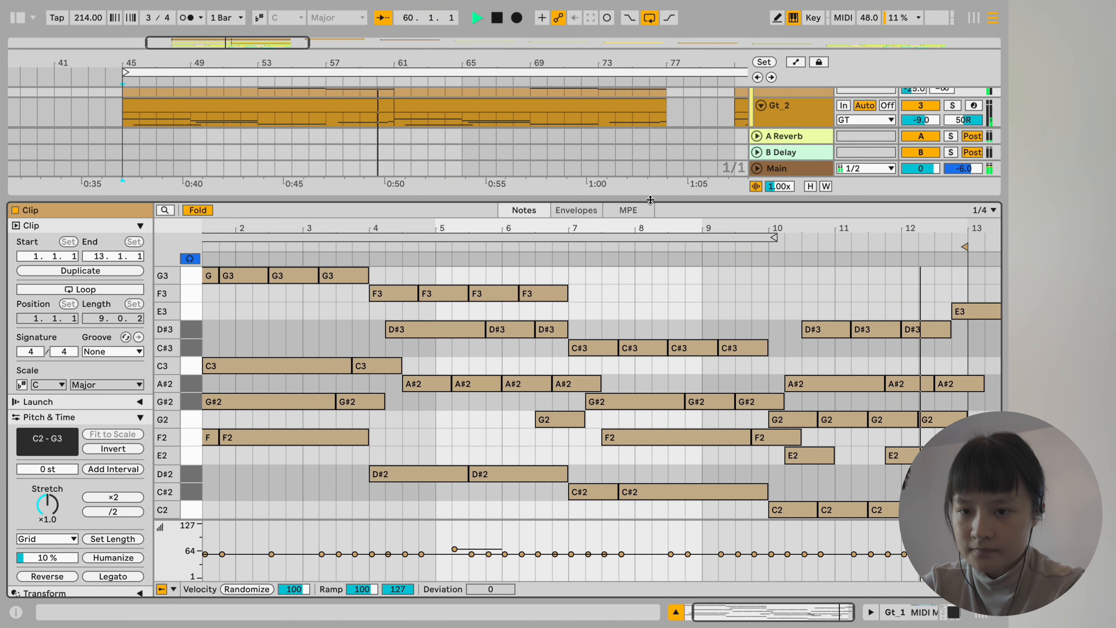
pyautogui.press('space')
pyautogui.moveTo(650, 200); pyautogui.dragTo(712, 403)
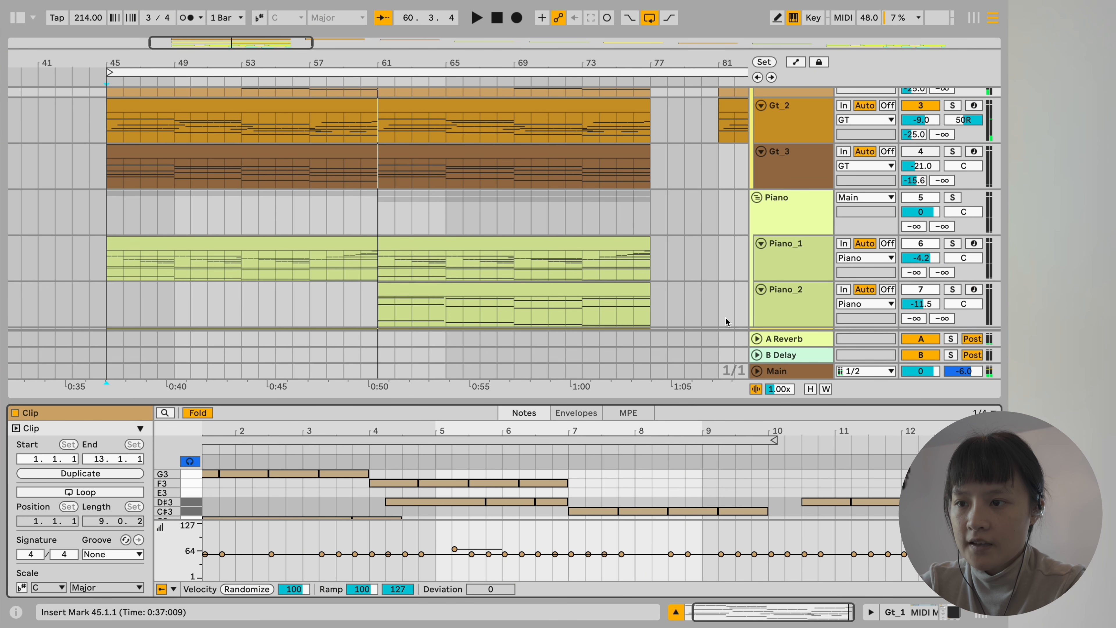
# Step: Play Gt_1 soloed from bar 45 with volume 0 and centred pan, and restore its -7.0 volume, 50L pan and unsoloed state
pyautogui.doubleClick(955, 157)
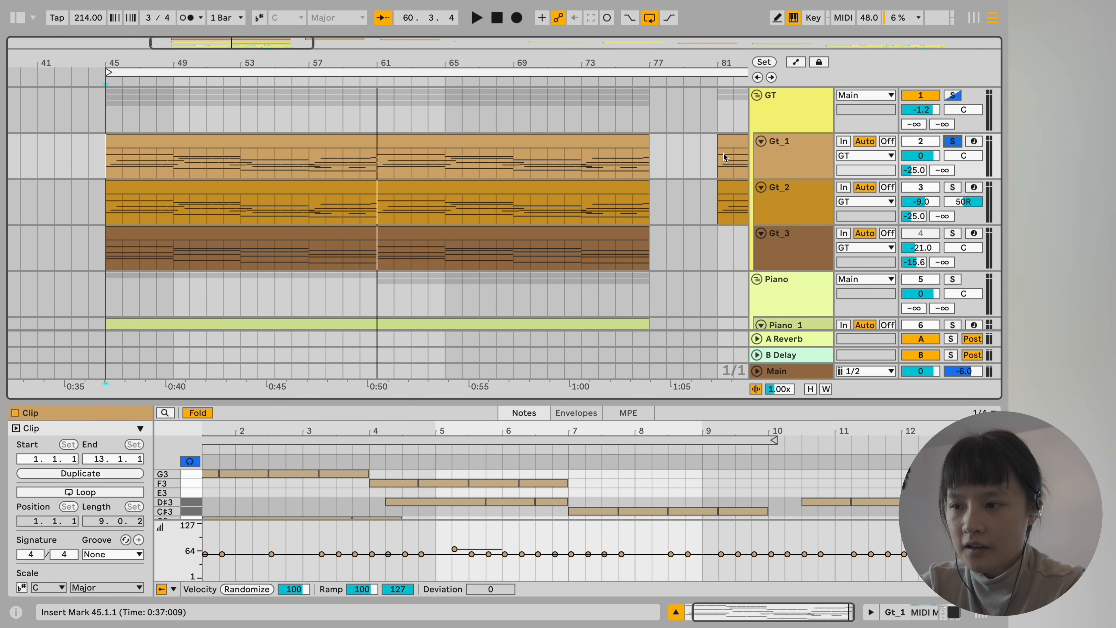
pyautogui.press('space')
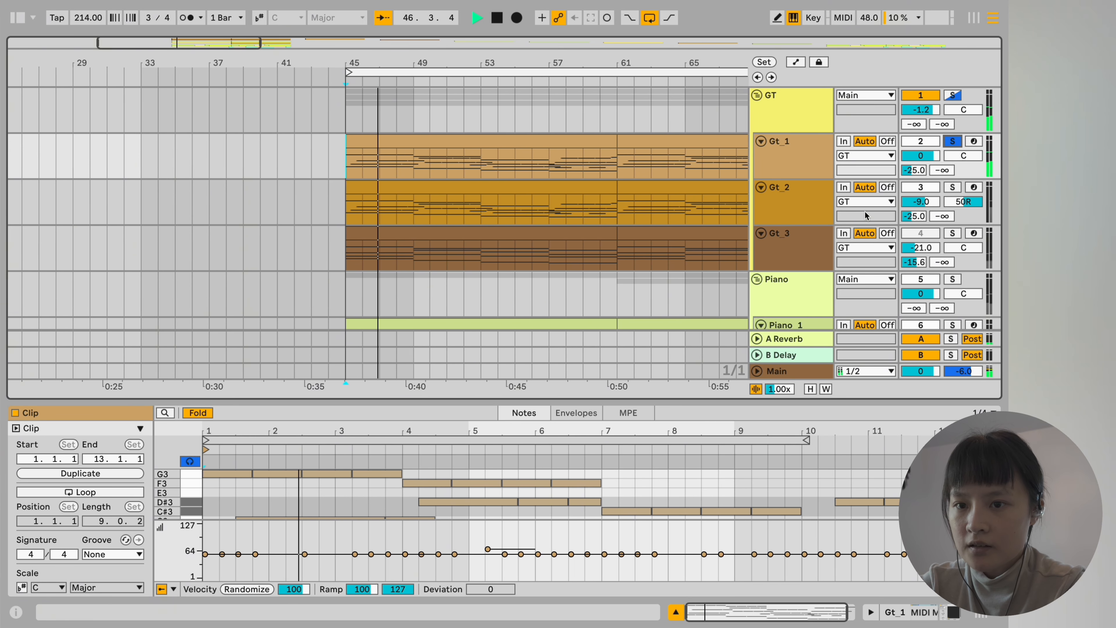
pyautogui.moveTo(635, 402); pyautogui.dragTo(635, 322)
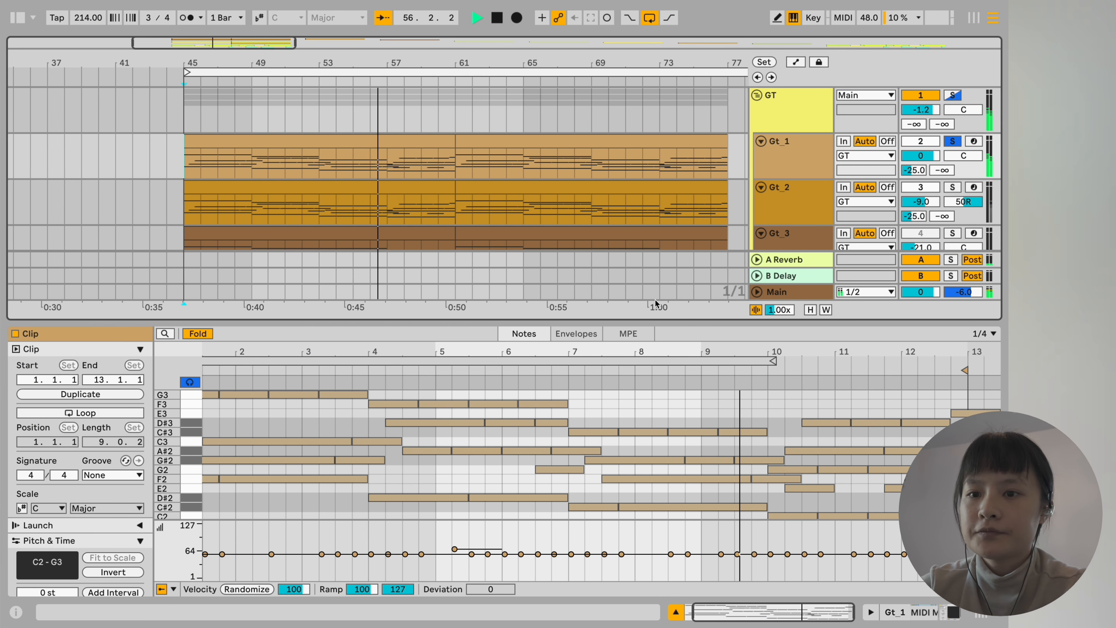
pyautogui.press('space')
pyautogui.click(953, 141)
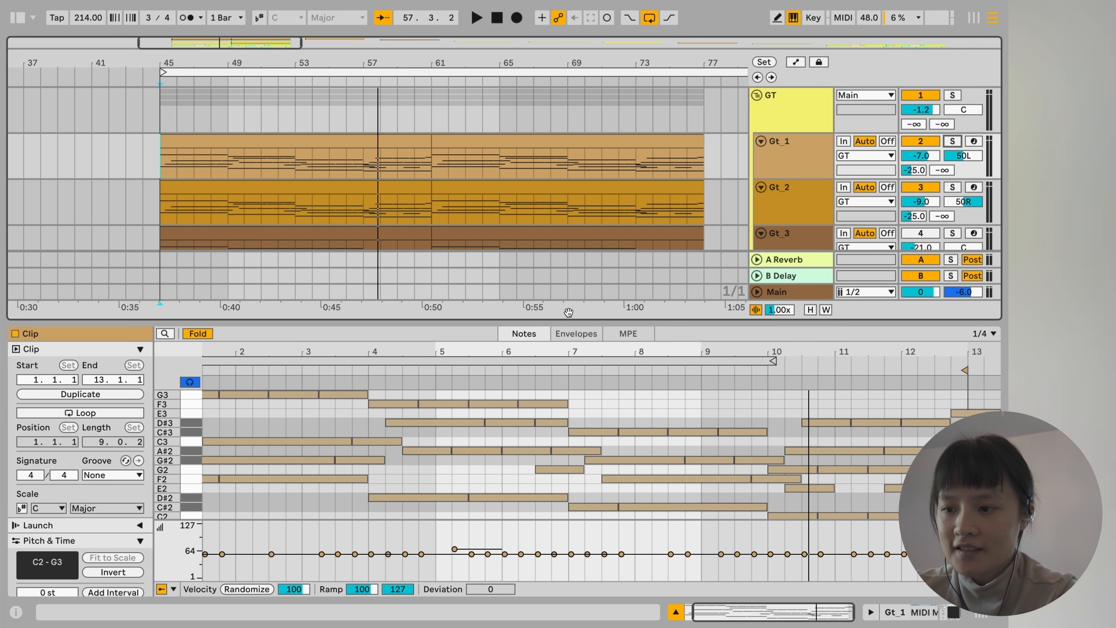
# Step: Shrink the note editor and compare the clip notes of Gt_3 and Gt_1
pyautogui.moveTo(565, 320); pyautogui.dragTo(565, 500)
pyautogui.click(805, 261)
pyautogui.click(931, 234)
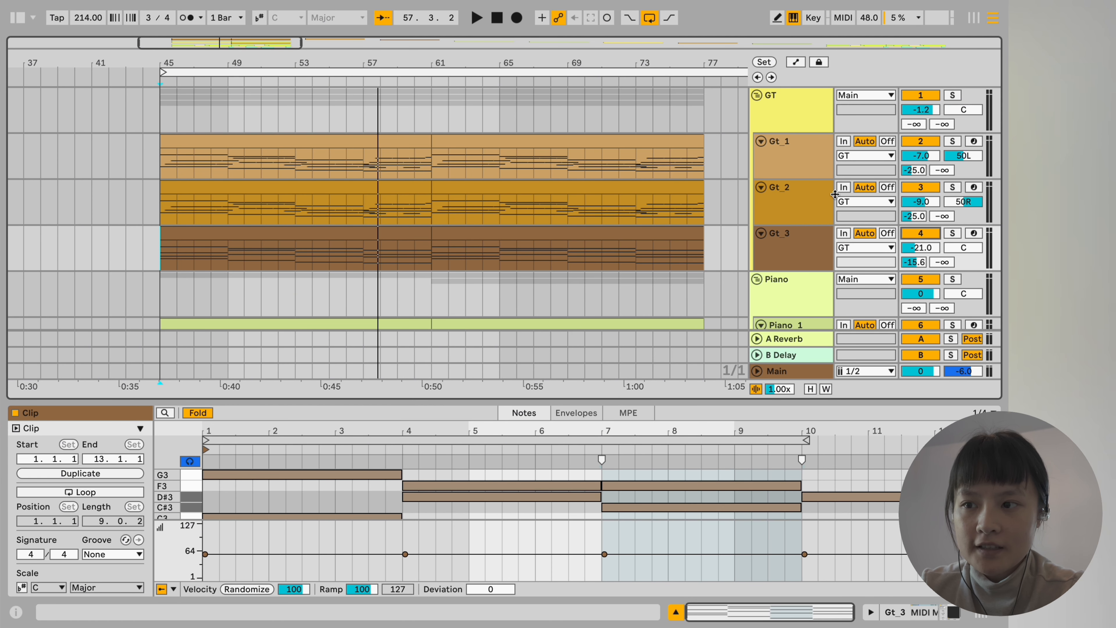
pyautogui.click(794, 157)
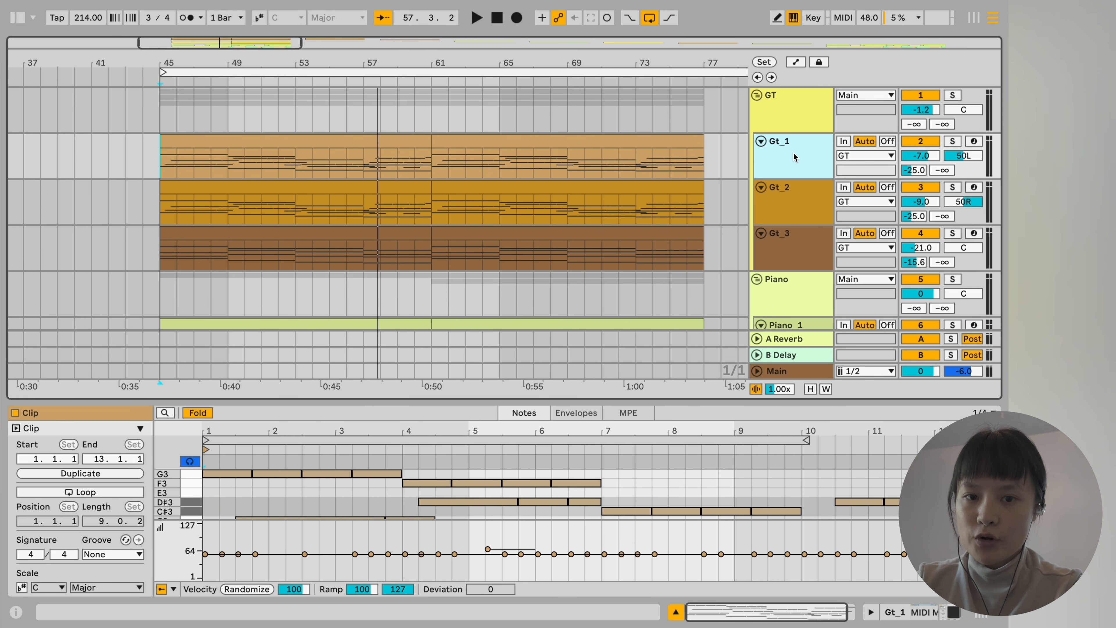
# Step: Select and solo the Gt_3 guitar track and go through its part
pyautogui.click(791, 246)
pyautogui.click(951, 234)
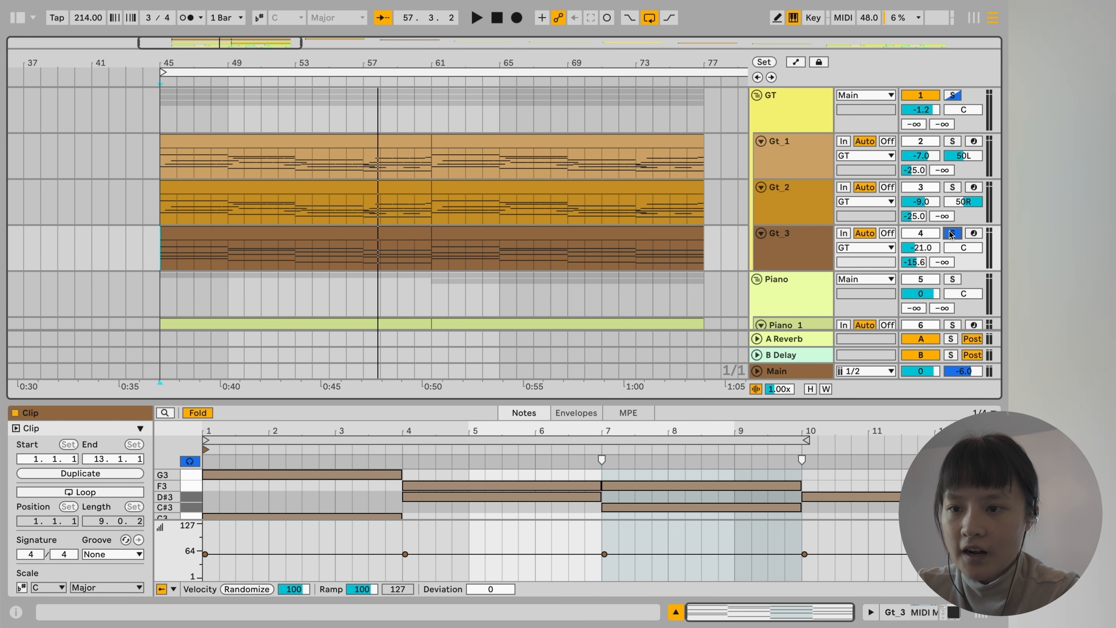
pyautogui.doubleClick(783, 244)
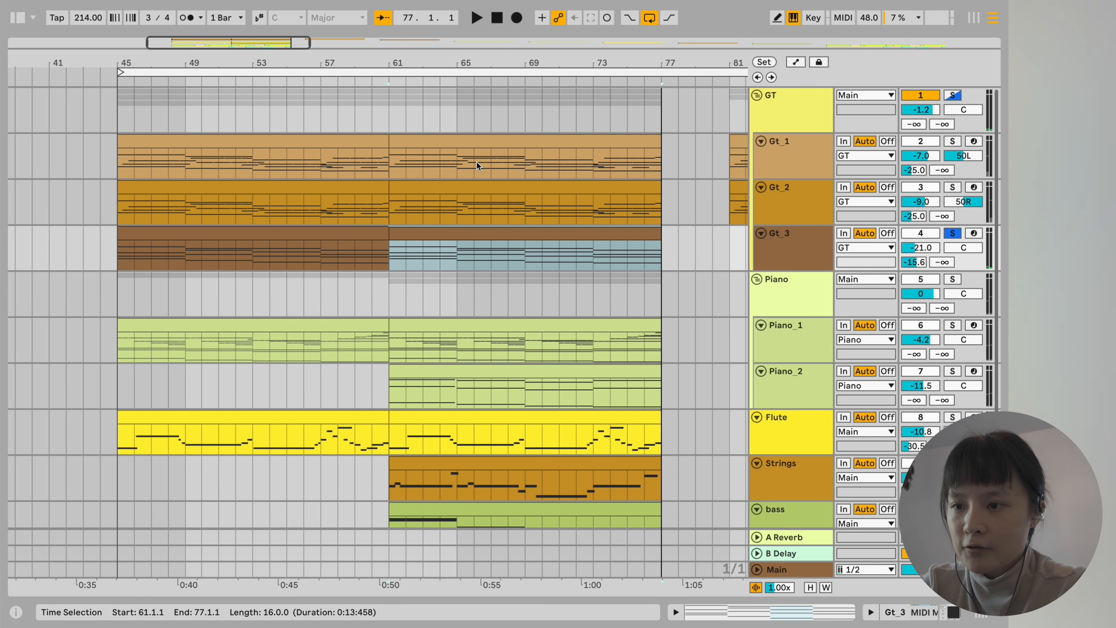
# Step: View the Xpand!2 instrument presets used on Gt_1, Gt_2 and Gt_3
pyautogui.hscroll(-1, 478, 166)
pyautogui.doubleClick(774, 154)
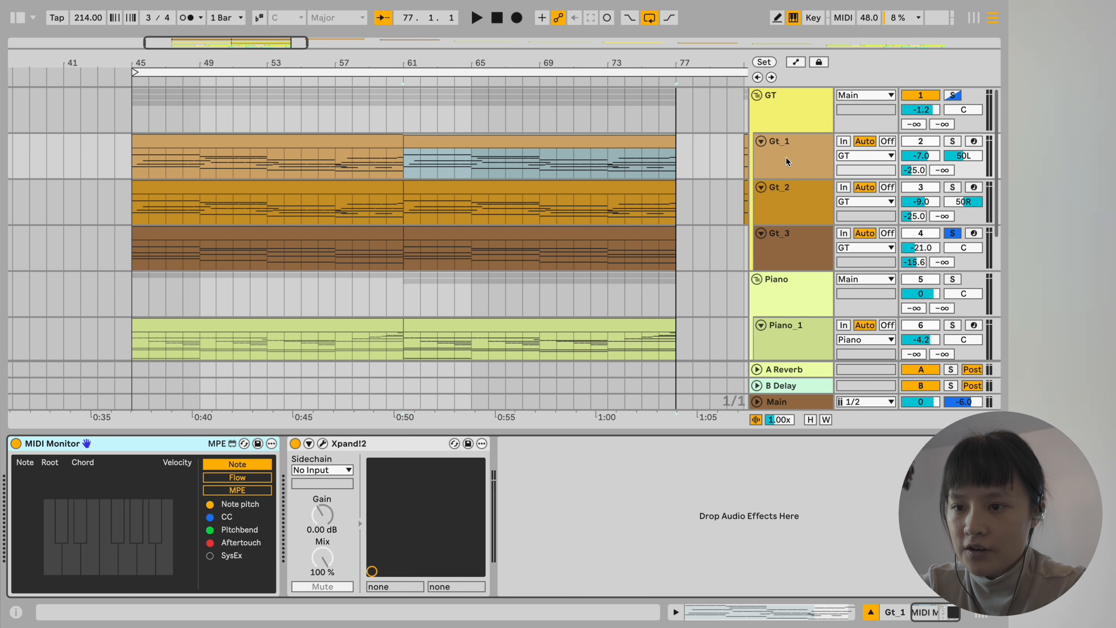
pyautogui.click(322, 443)
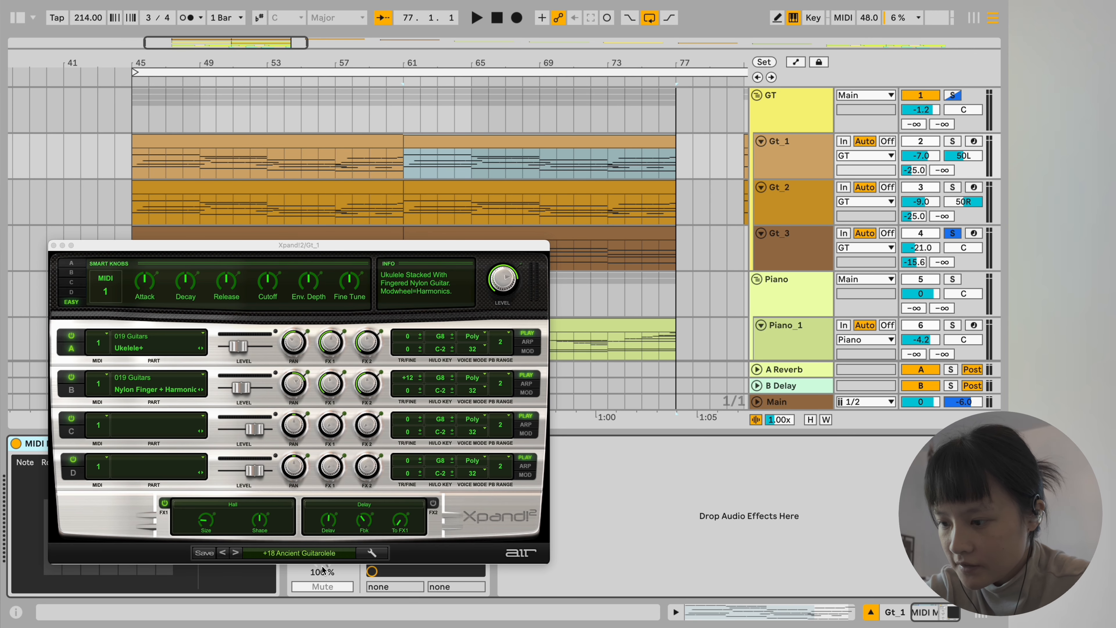
pyautogui.click(795, 189)
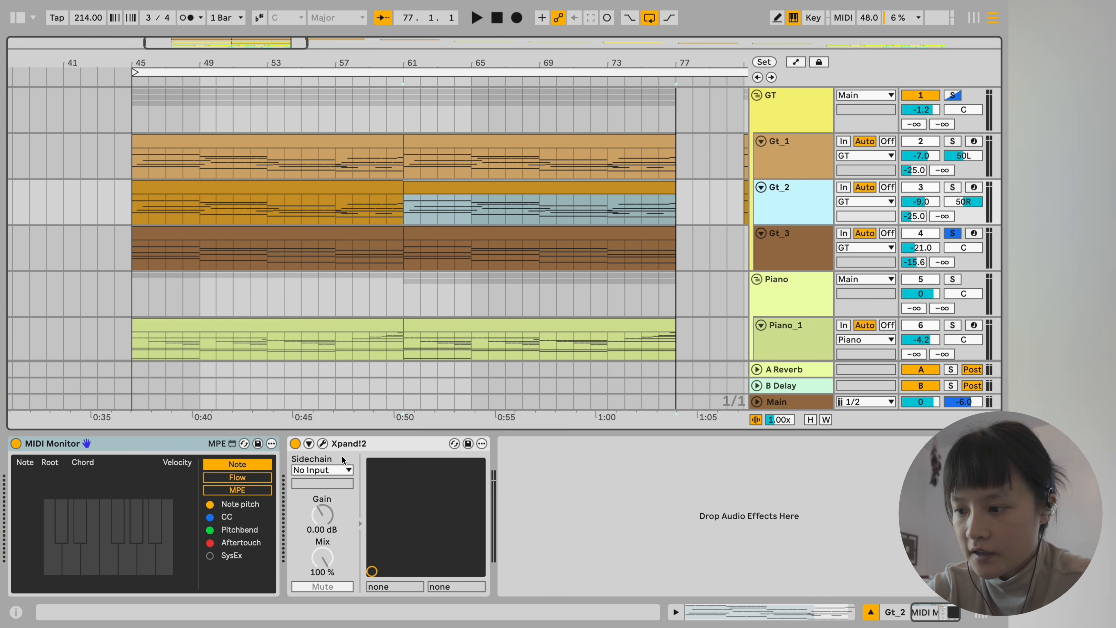
pyautogui.click(323, 443)
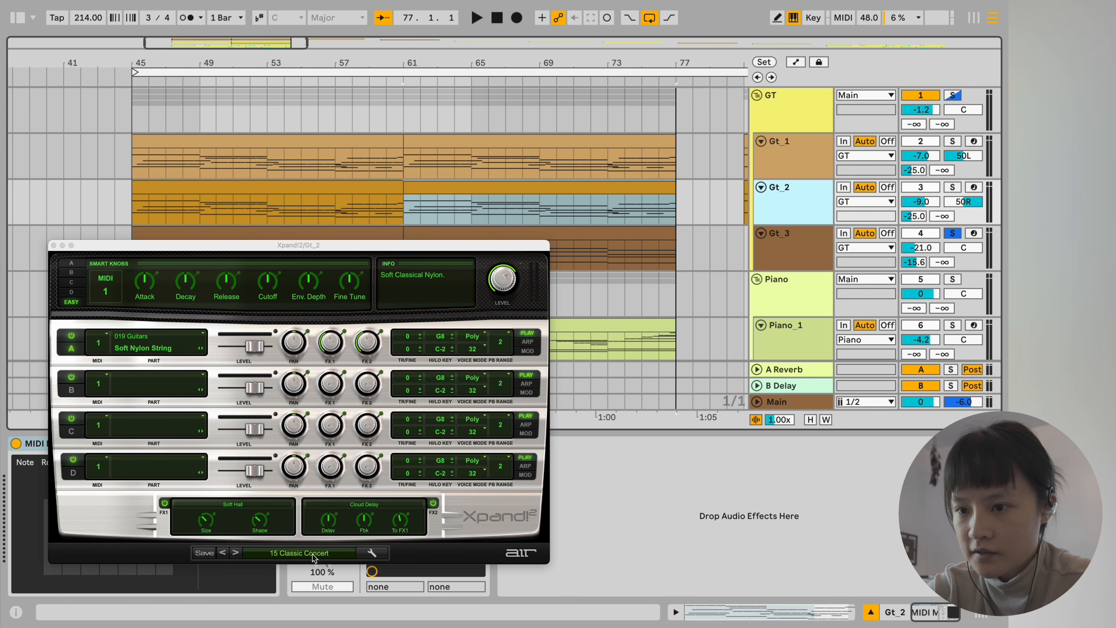
pyautogui.click(785, 254)
pyautogui.click(323, 444)
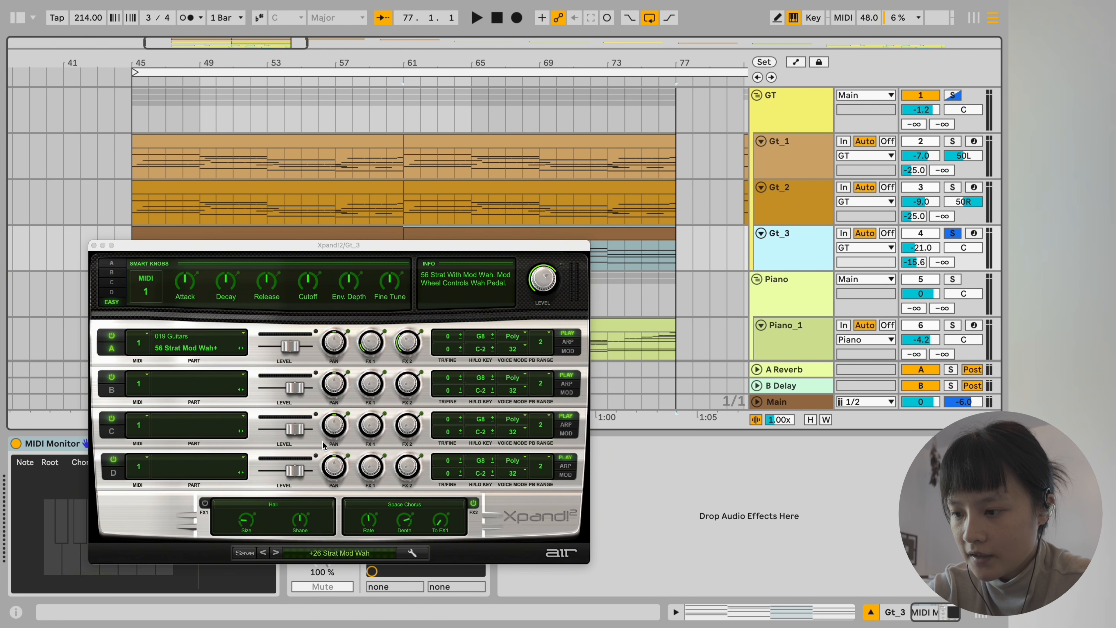
# Step: Play the soloed Piano group, and solo Piano_2 to view its clip at bar 61 in an enlarged note editor
pyautogui.scroll(-3, 801, 178)
pyautogui.click(801, 178)
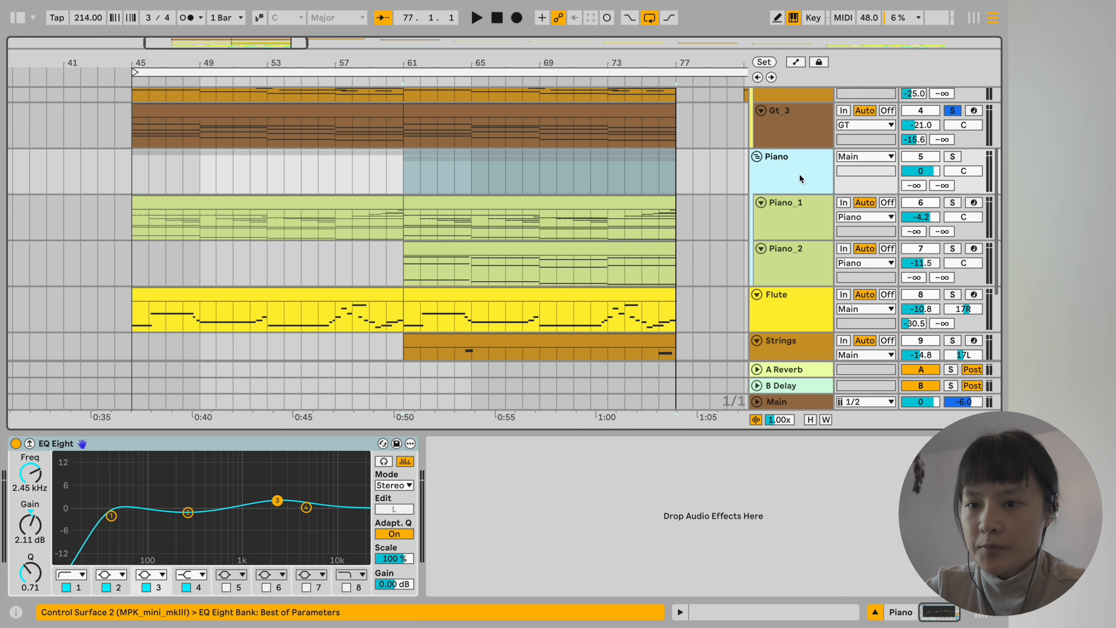
pyautogui.press('space')
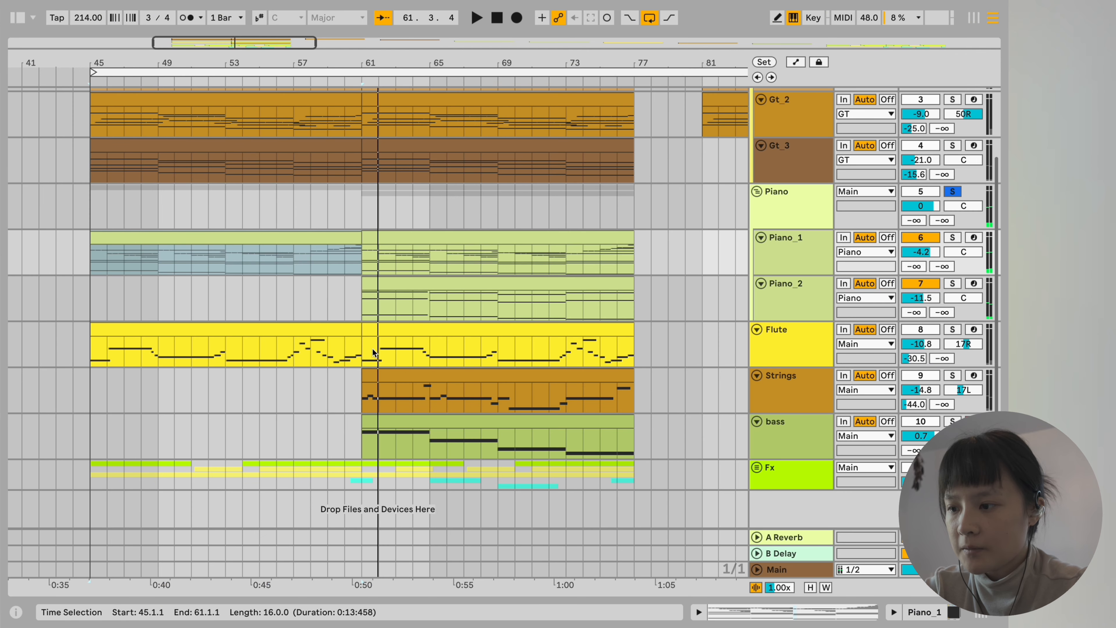
pyautogui.hscroll(1, 372, 353)
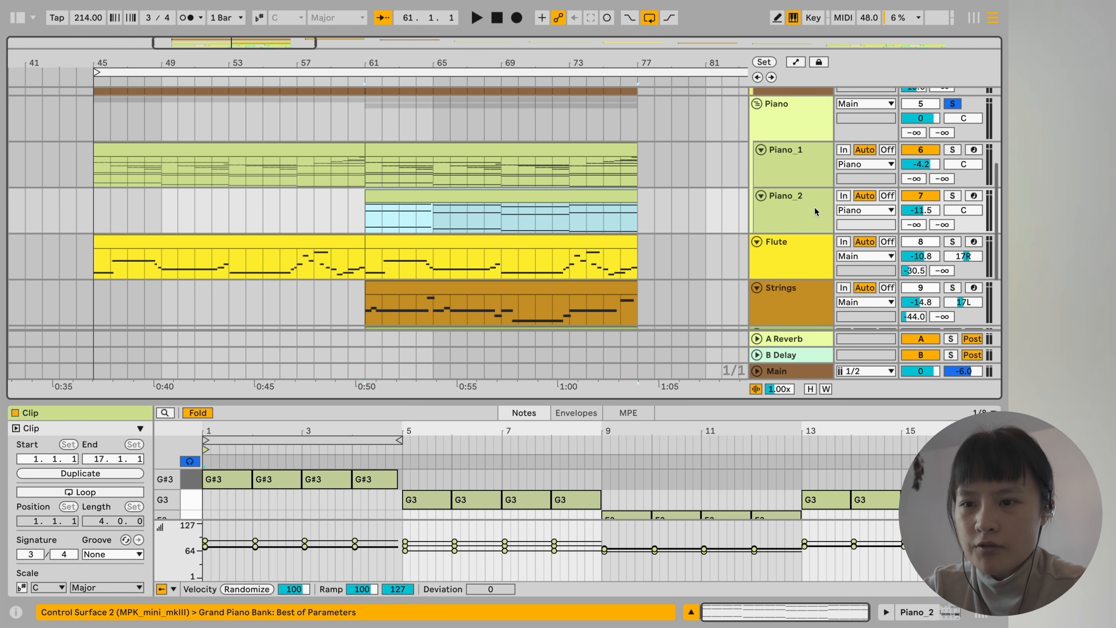
pyautogui.click(952, 195)
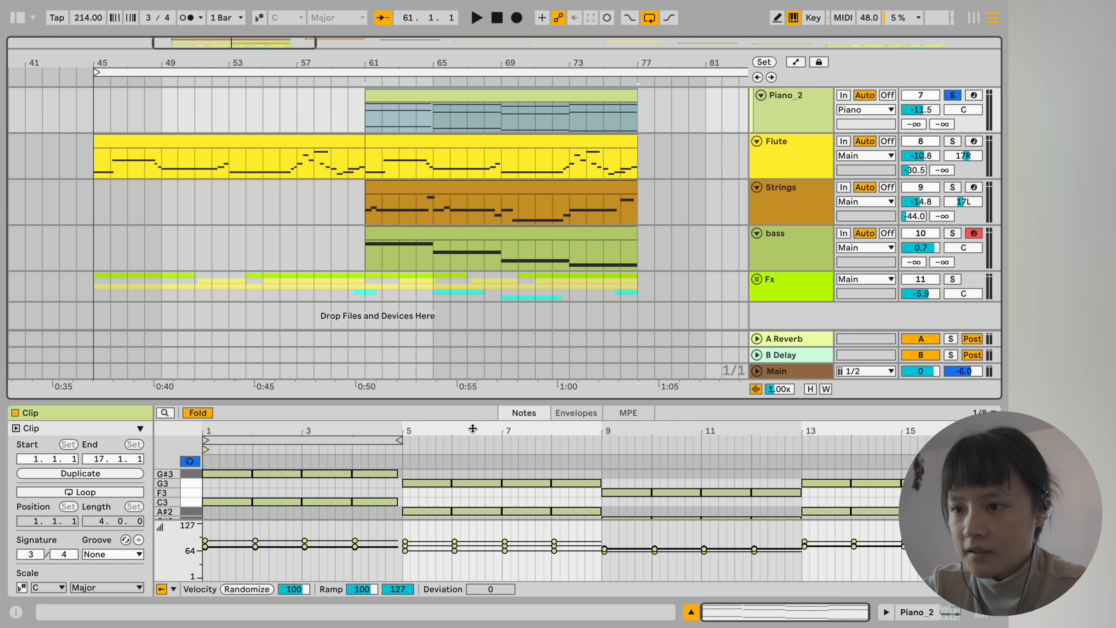
pyautogui.moveTo(473, 429); pyautogui.dragTo(508, 166)
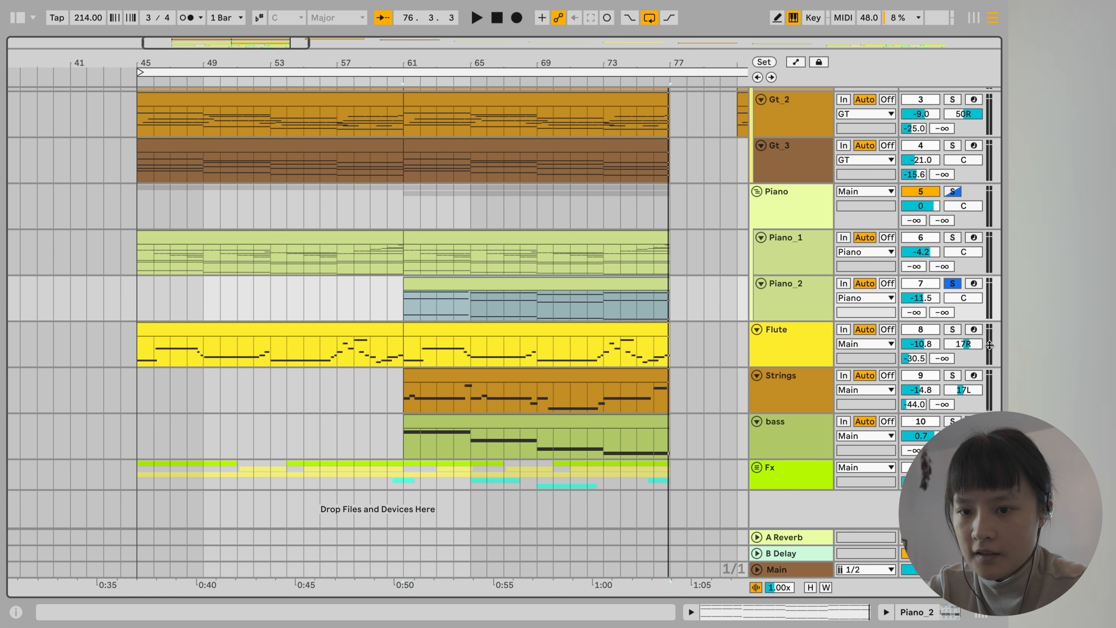
# Step: Solo the Flute track, open its clip at bar 45 in the note editor, and play it
pyautogui.click(953, 330)
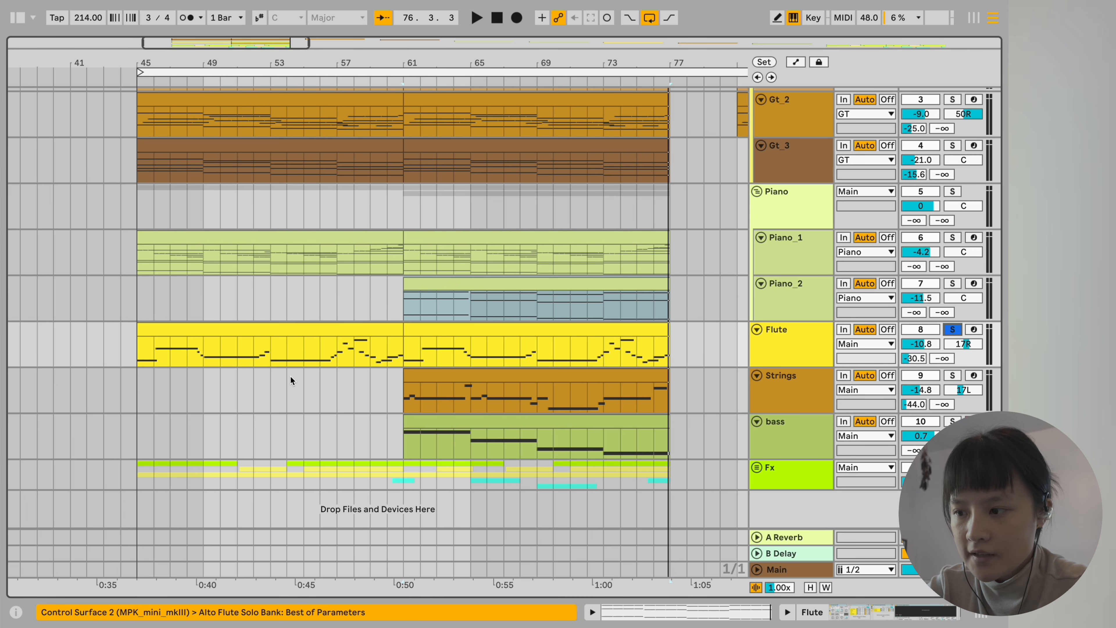
pyautogui.doubleClick(292, 340)
pyautogui.press('space')
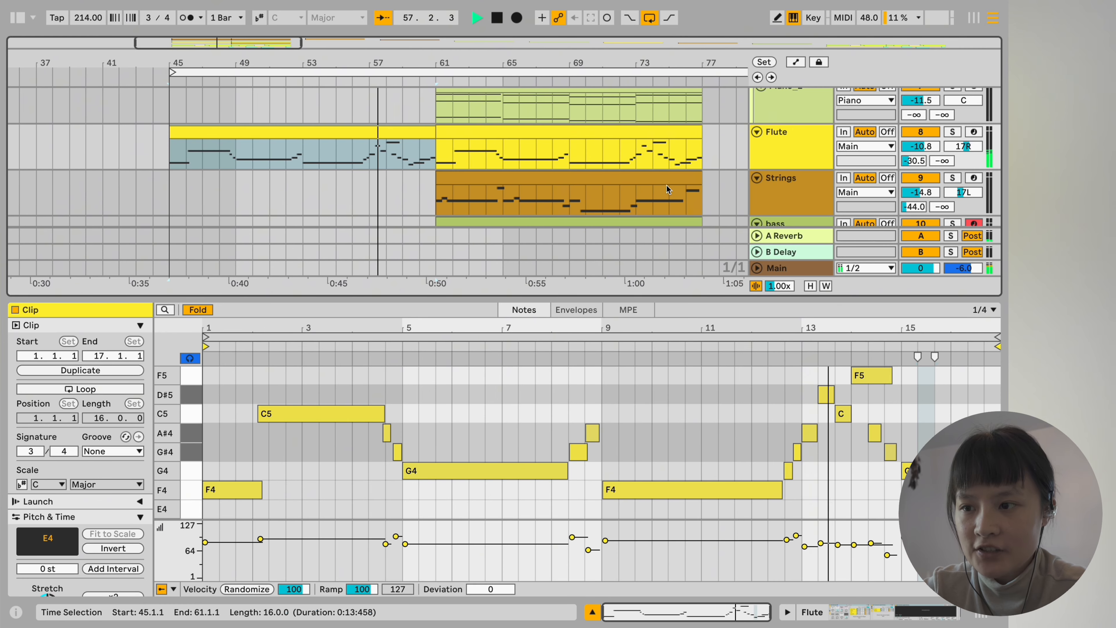
# Step: During full playback, view the Strings clip's notes and the bass track's Wonk Bass device and clip
pyautogui.click(623, 177)
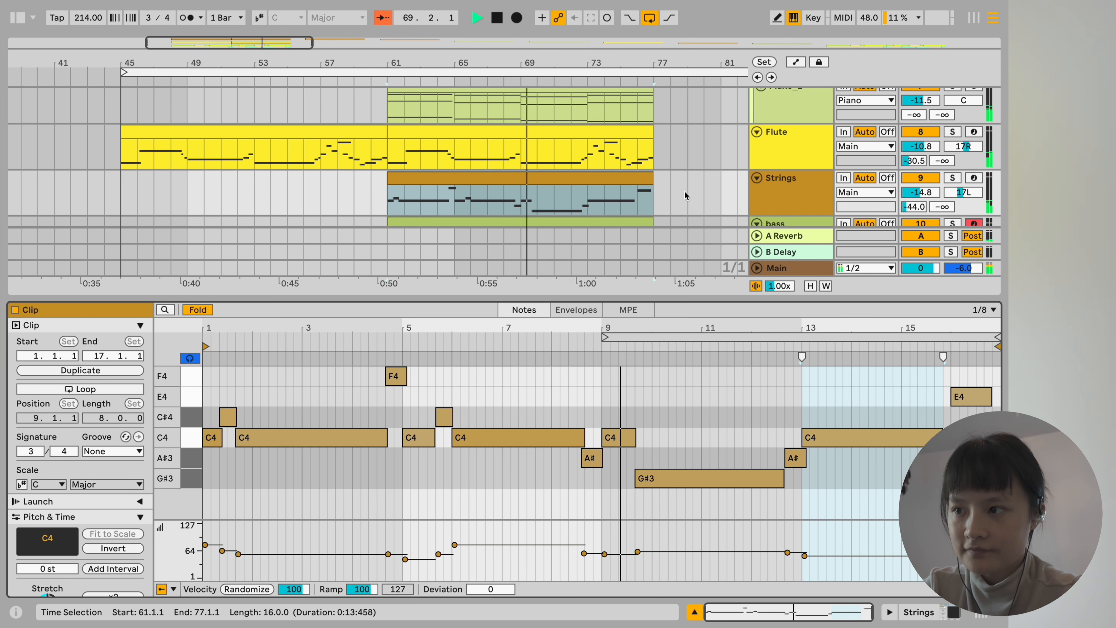
pyautogui.scroll(-3, 685, 195)
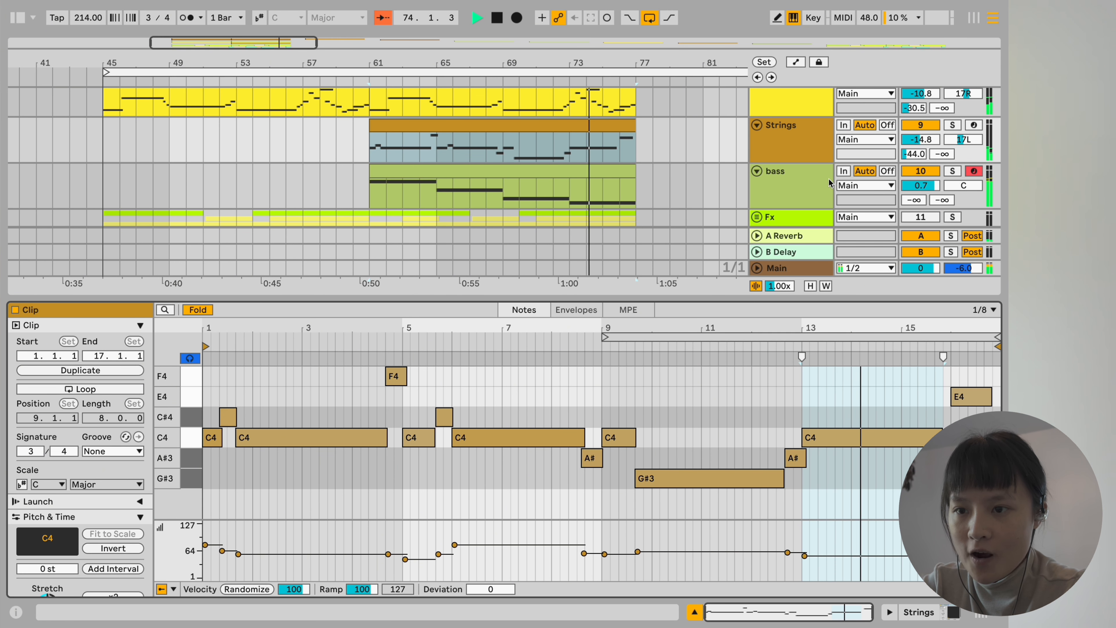
pyautogui.click(816, 178)
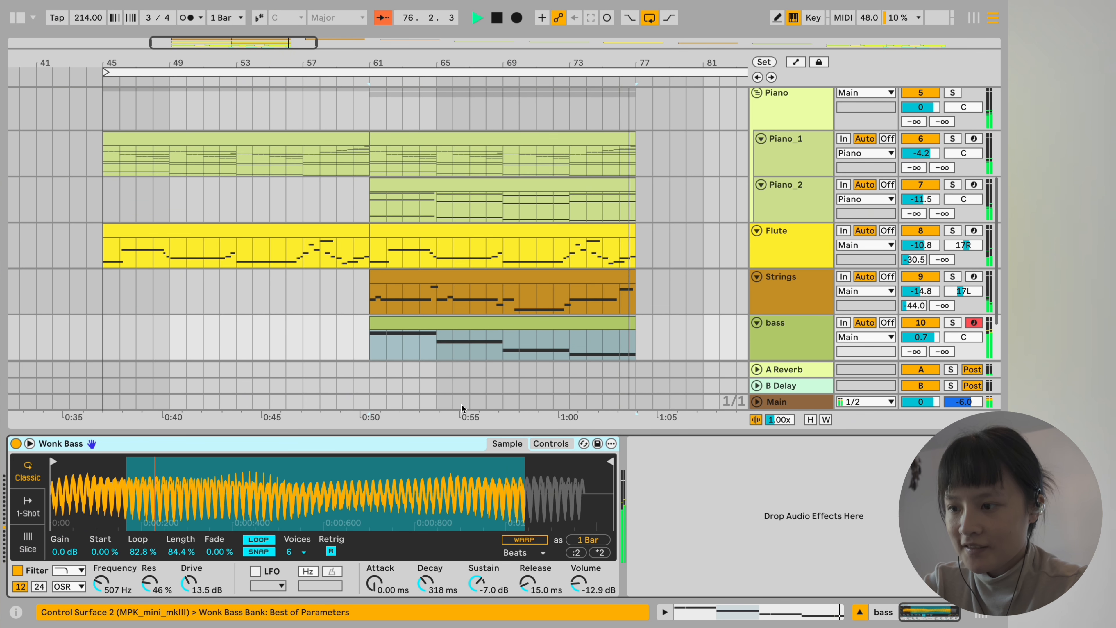
pyautogui.click(548, 327)
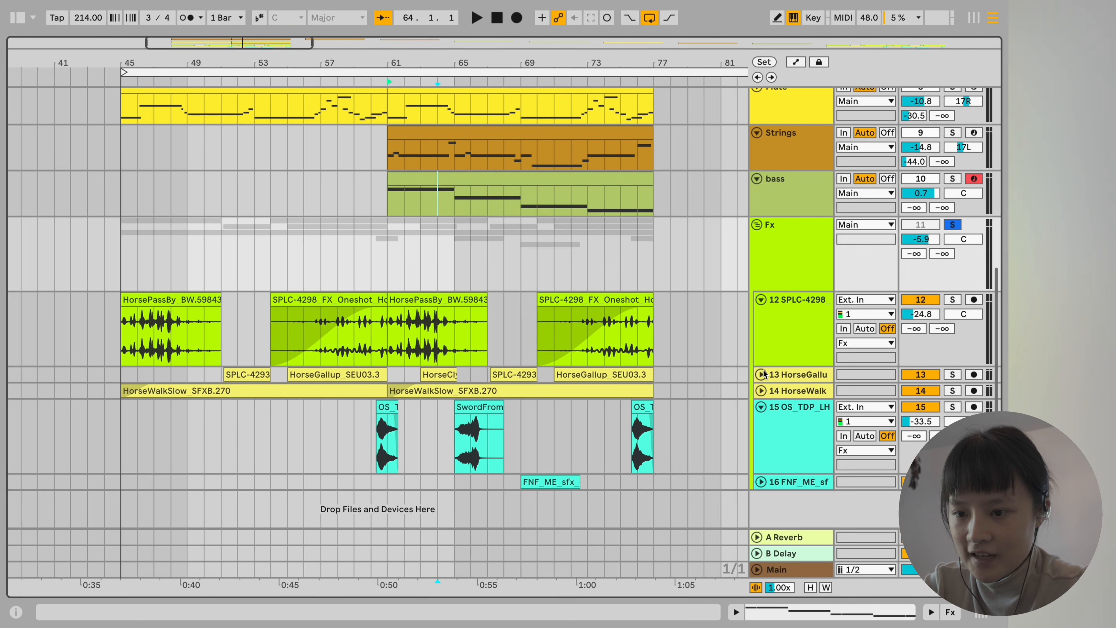
# Step: Unfold tracks 13 HorseGallu and 14 HorseWalk in the soloed Fx group and play the sound effects from bar 45
pyautogui.click(761, 374)
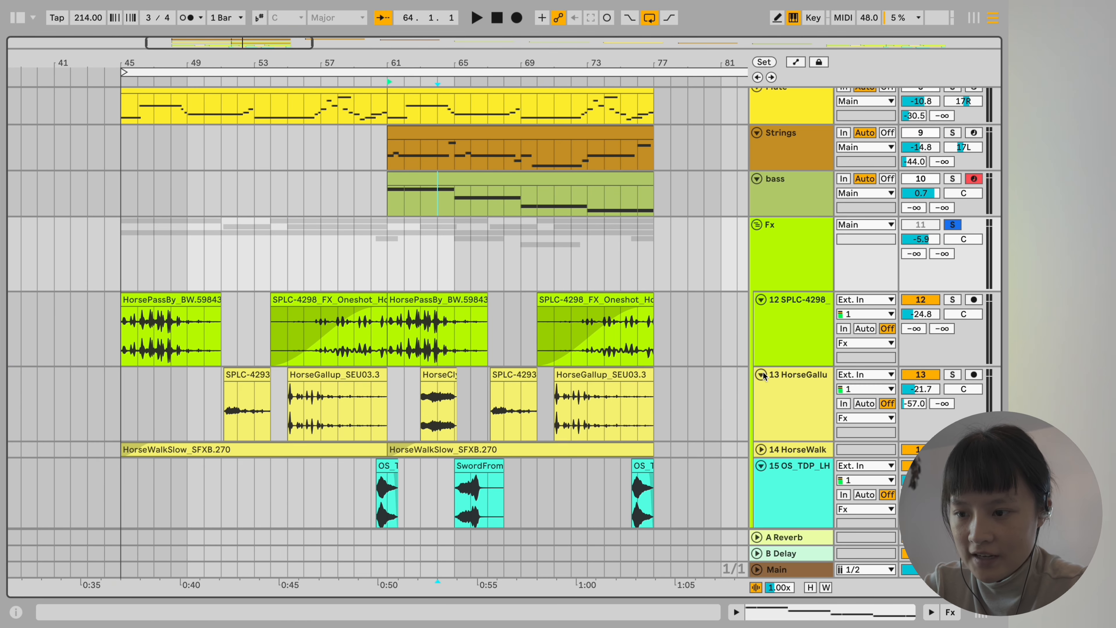
pyautogui.click(761, 449)
pyautogui.scroll(-3, 760, 447)
pyautogui.hscroll(-5, 373, 343)
pyautogui.click(367, 219)
pyautogui.press('space')
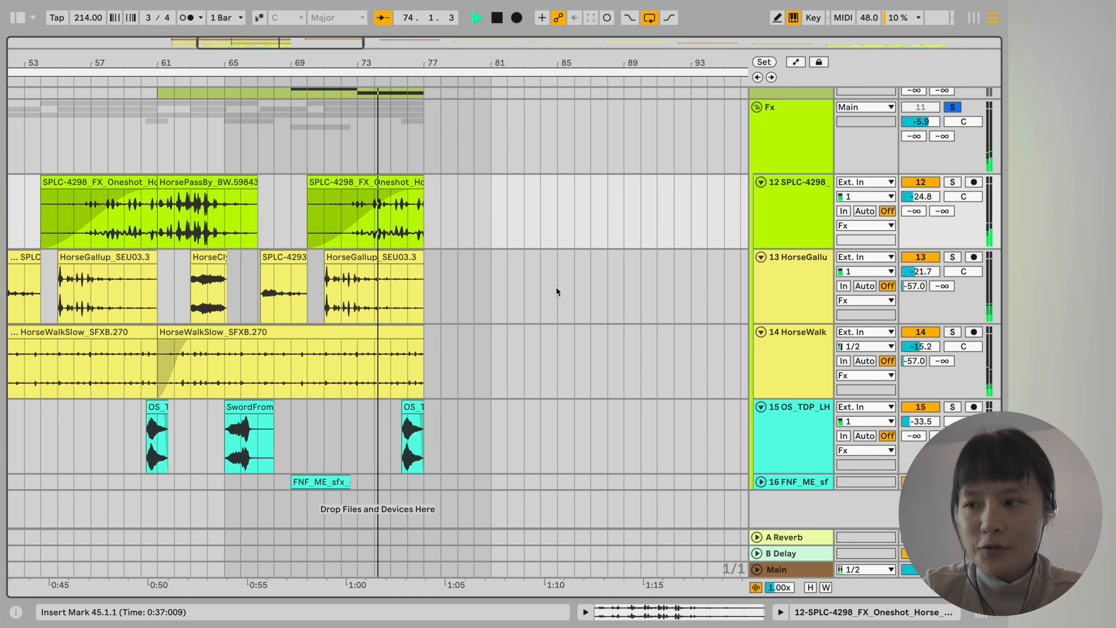
pyautogui.scroll(3, 448, 227)
pyautogui.press('space')
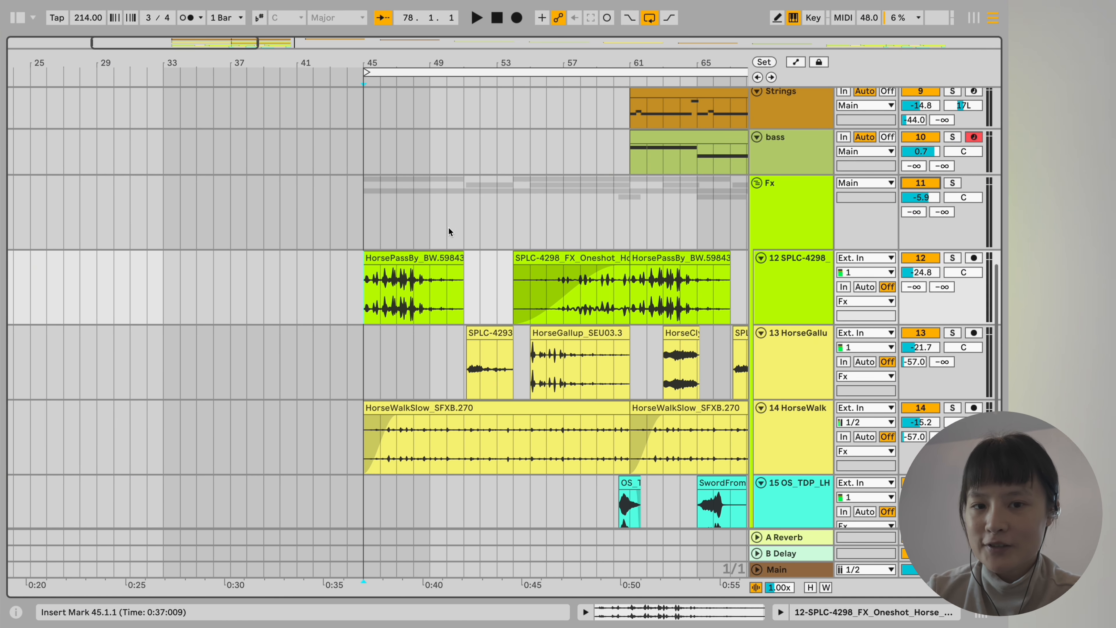
# Step: Switch to the "BC206"_107_Fm_@BUCI folder in Finder and select its mp3 file
pyautogui.click(364, 225)
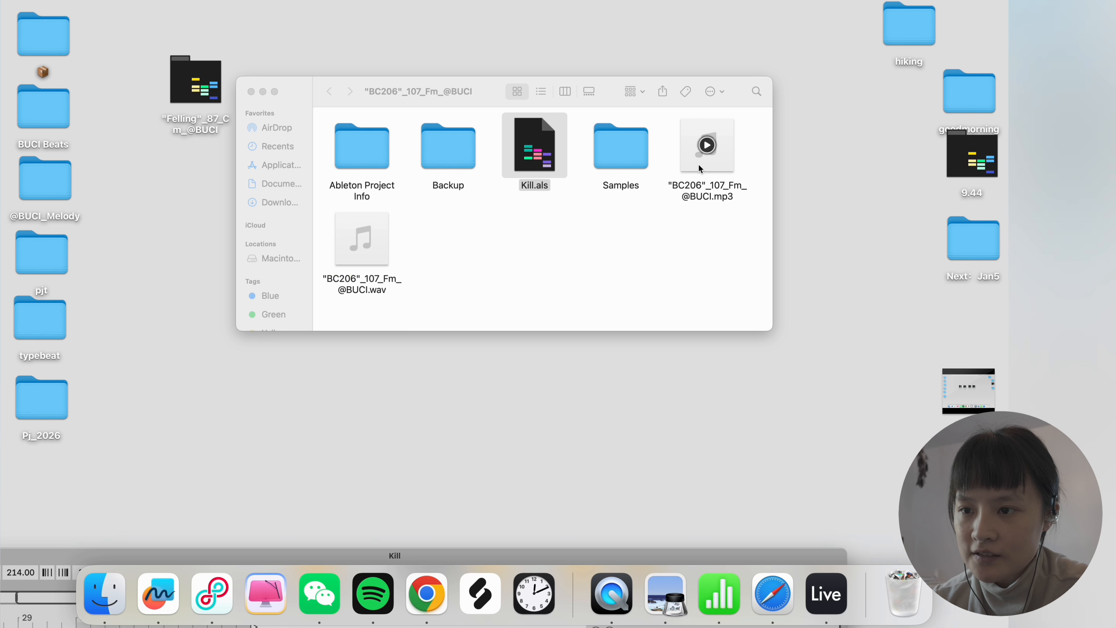
pyautogui.click(701, 169)
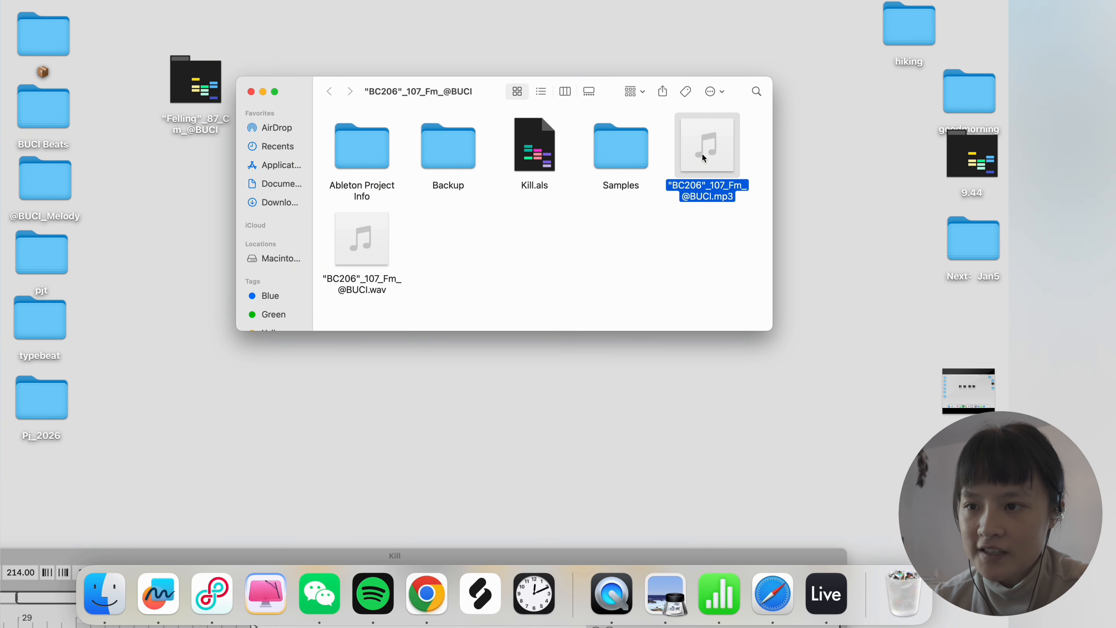